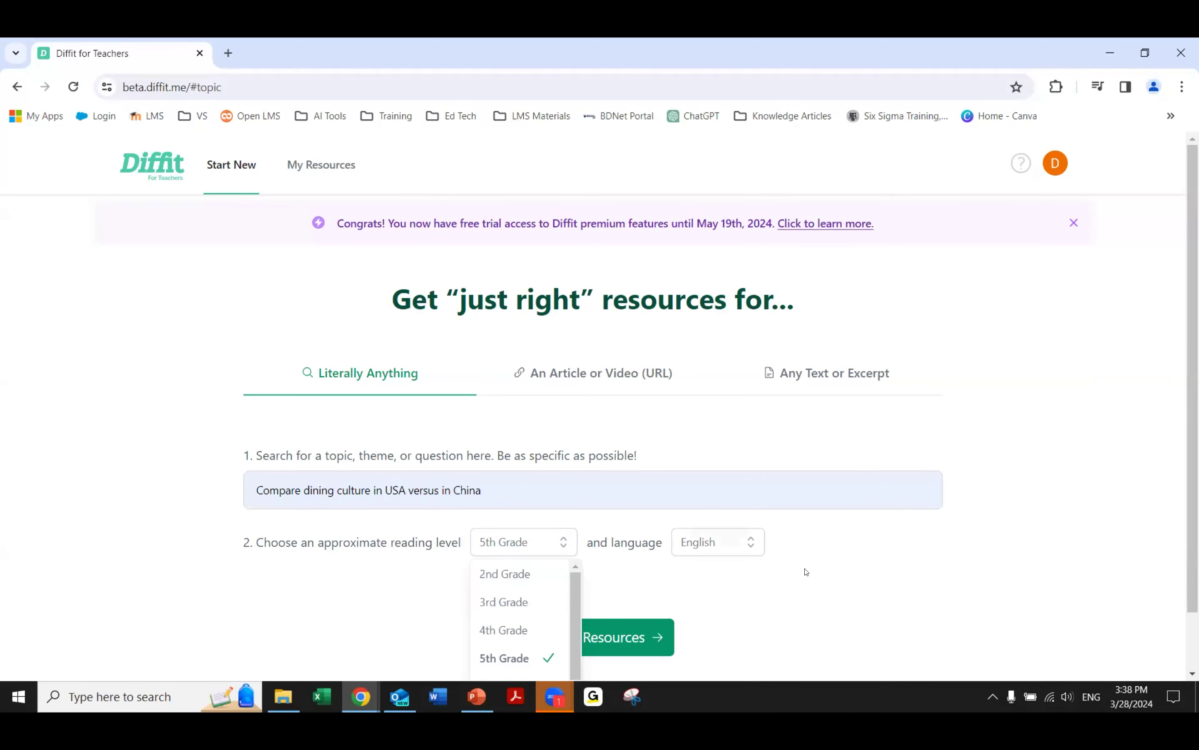
Keep the 5th Grade reading level and generate resources in English for "Compare dining culture in USA versus in China".
{"action": "left_click", "coordinate": [522, 552]}
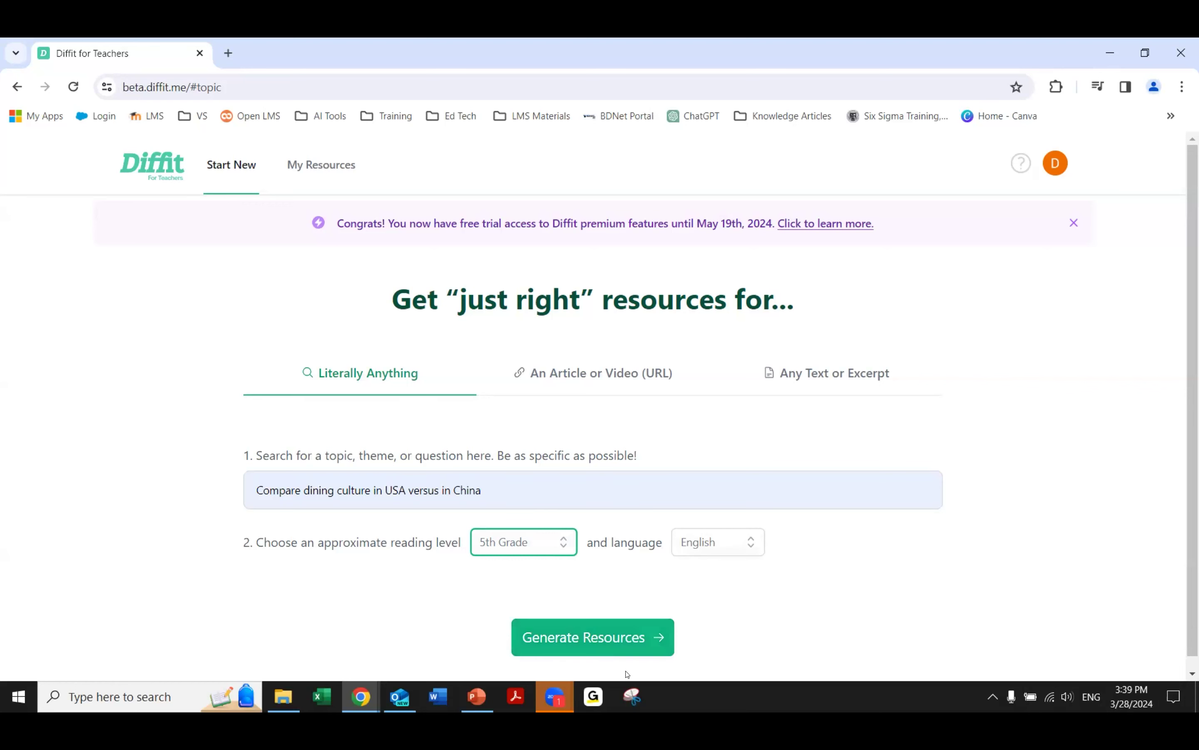
{"action": "left_click", "coordinate": [597, 642]}
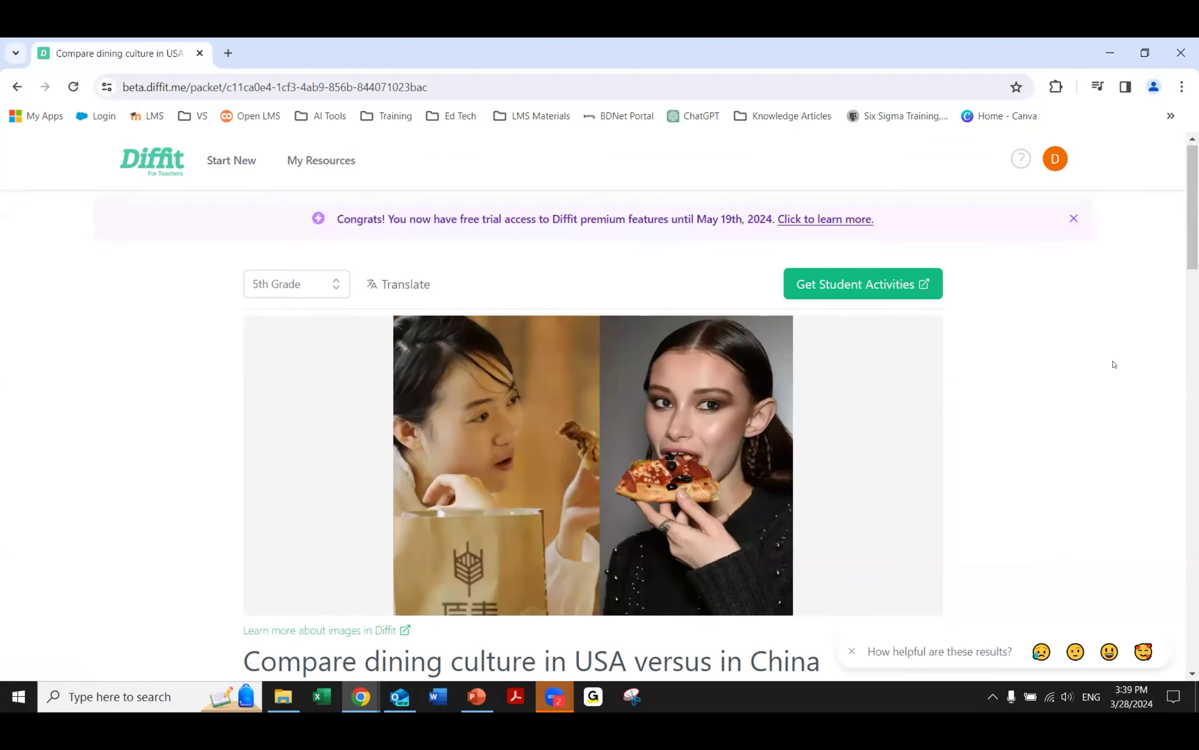
Set the packet's cover image to the picture of black chopsticks beside a fork and knife, dismissing the image upload dialog.
{"action": "mouse_move", "coordinate": [322, 446]}
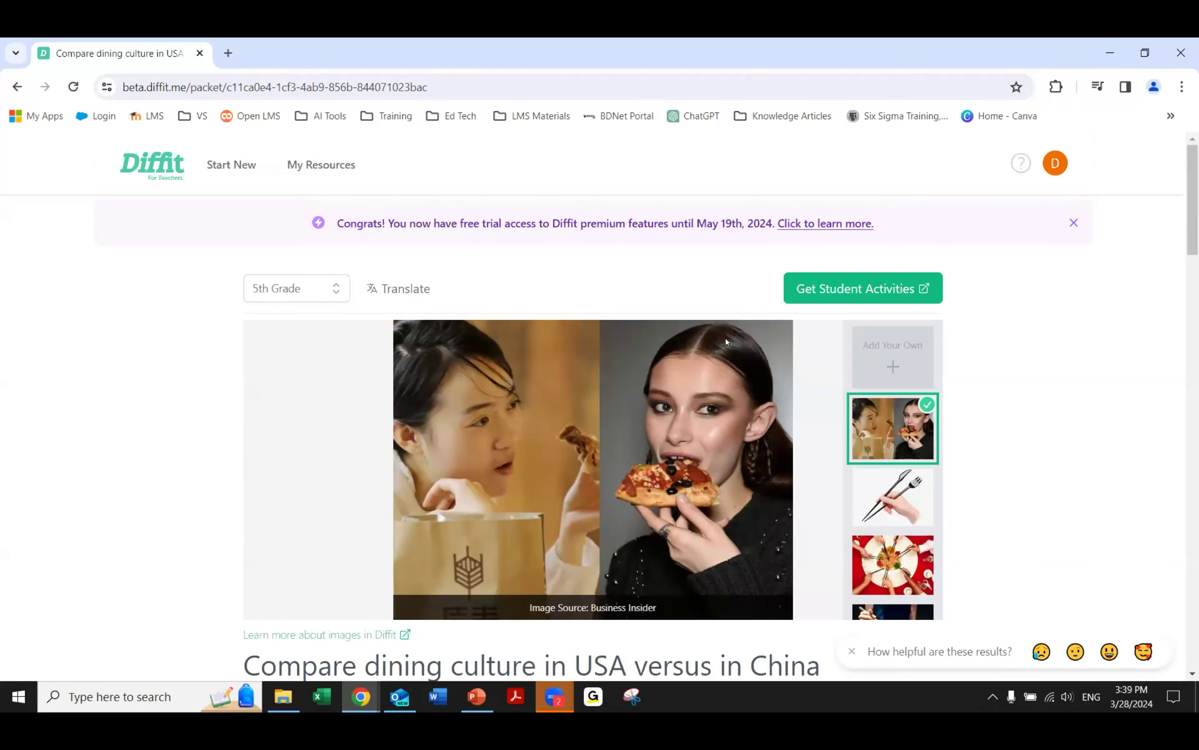
{"action": "left_click", "coordinate": [888, 513]}
{"action": "left_click", "coordinate": [903, 473]}
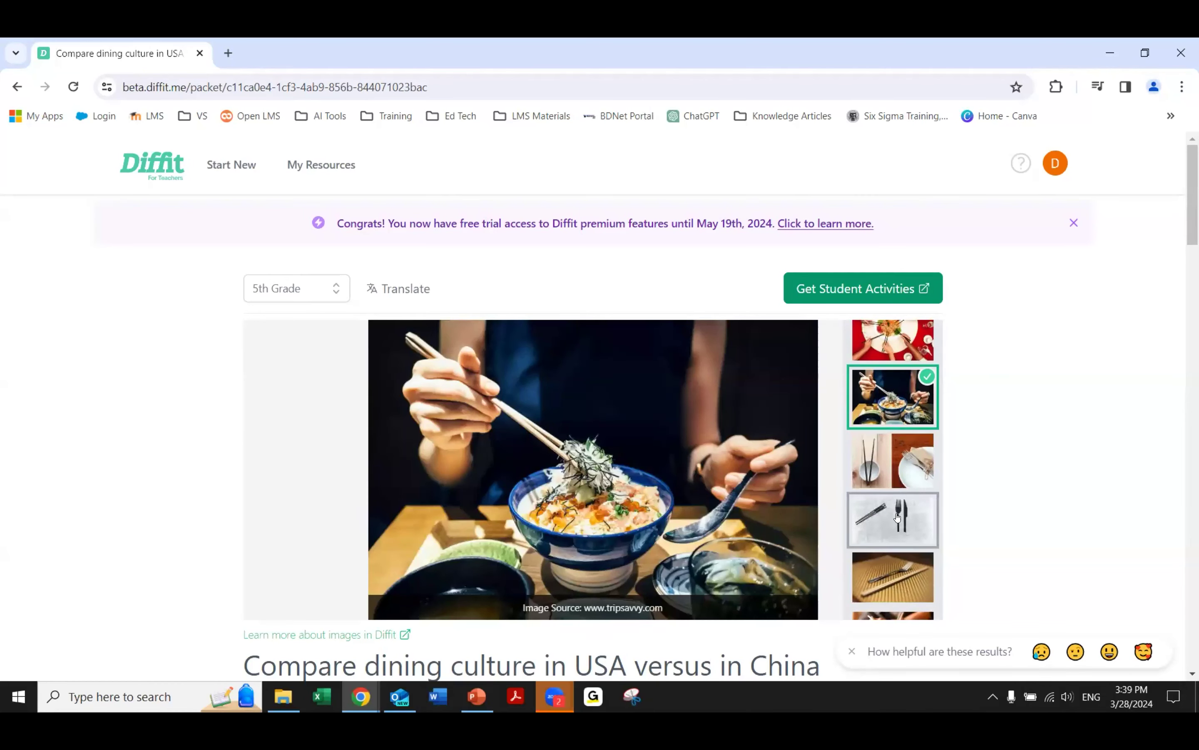
{"action": "left_click", "coordinate": [900, 521]}
{"action": "scroll", "coordinate": [883, 523], "scroll_direction": "up", "scroll_amount": 5}
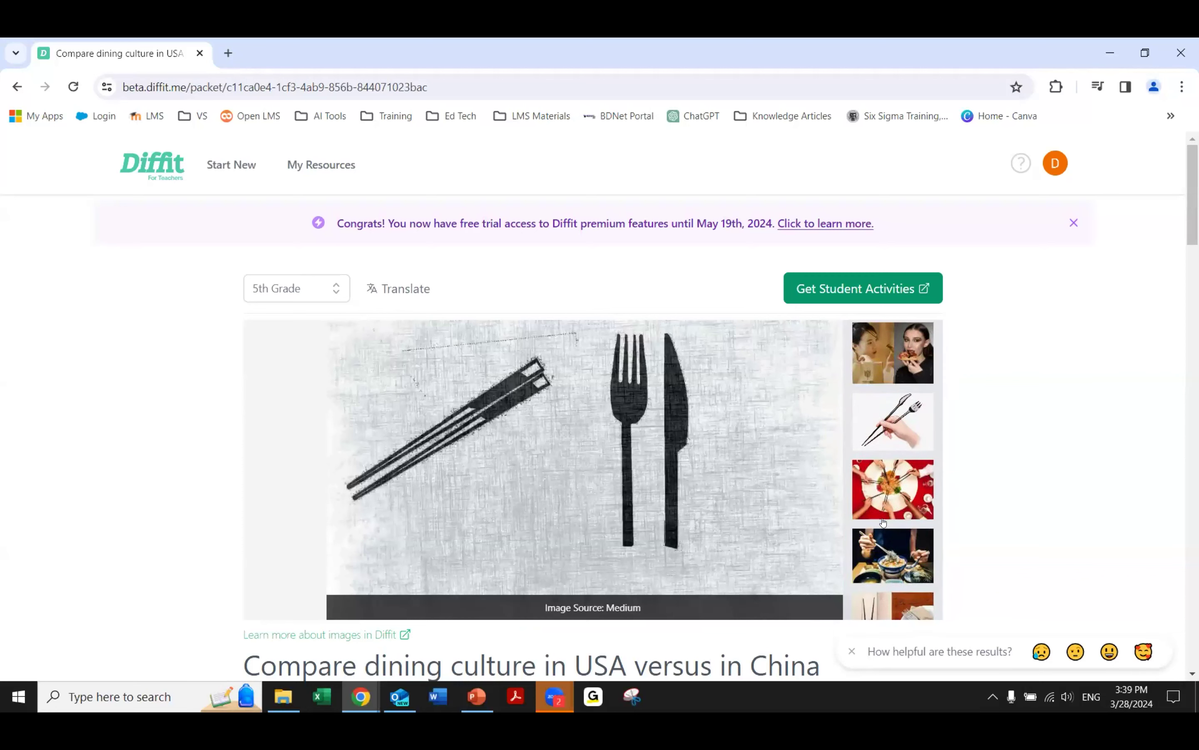
{"action": "scroll", "coordinate": [885, 366], "scroll_direction": "down", "scroll_amount": 2}
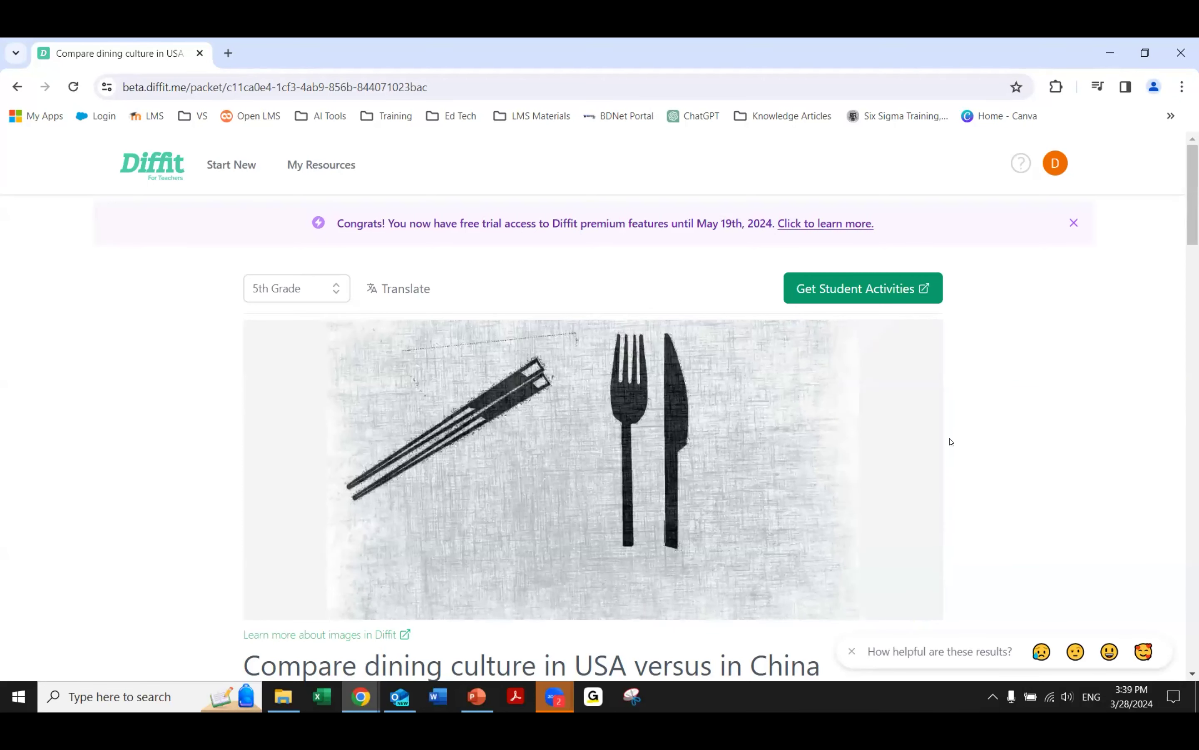
{"action": "scroll", "coordinate": [899, 353], "scroll_direction": "up", "scroll_amount": 3}
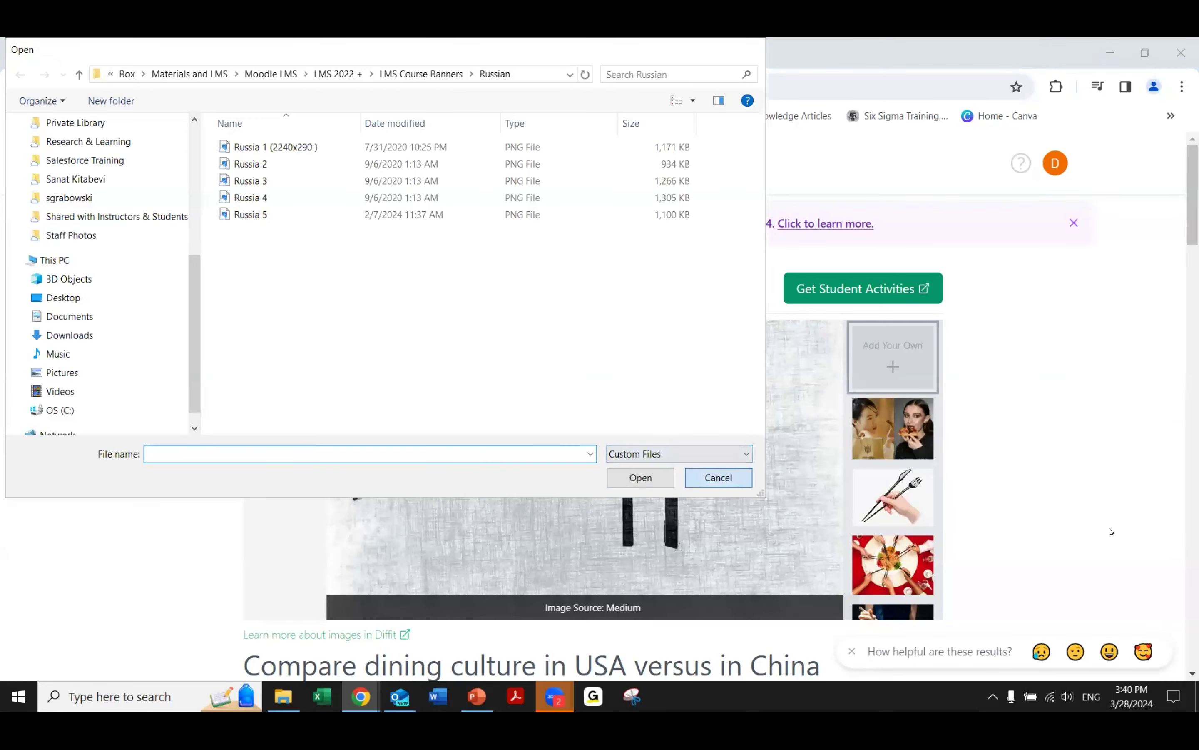
{"action": "key", "text": "Escape"}
Review the adapted reading passage, show its citations and source list, and hide the sources again.
{"action": "scroll", "coordinate": [1017, 474], "scroll_direction": "down", "scroll_amount": 5}
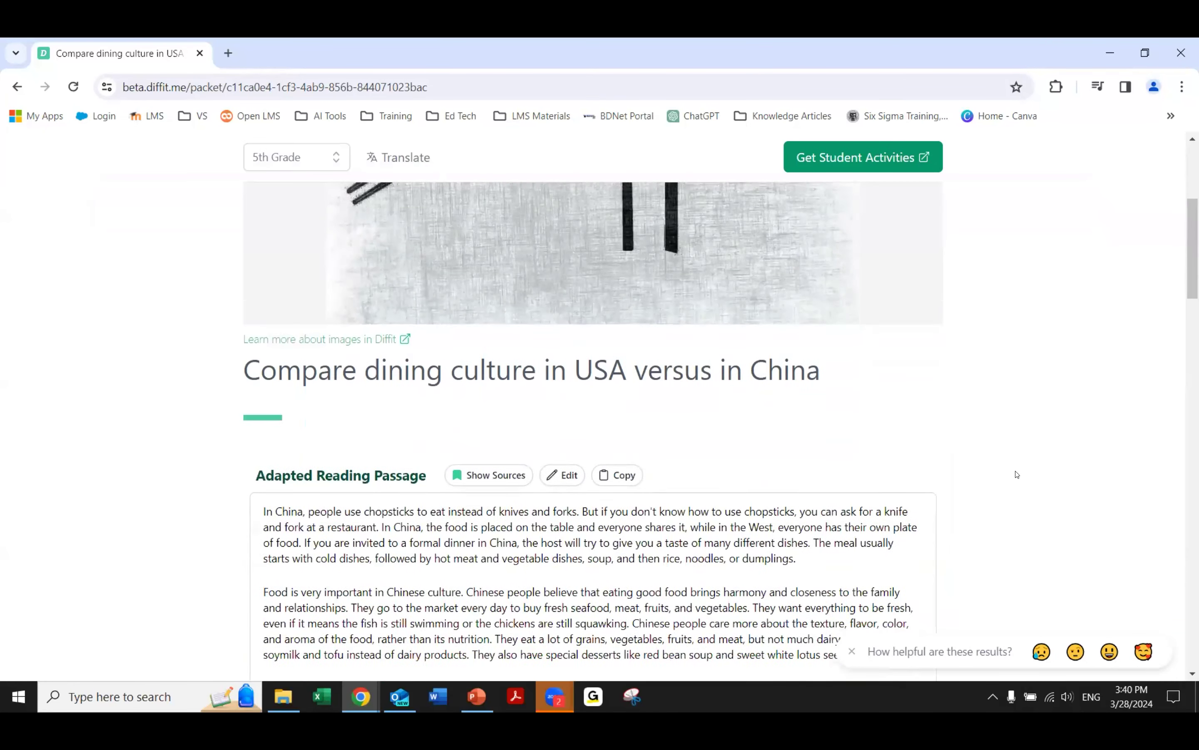
{"action": "scroll", "coordinate": [1017, 474], "scroll_direction": "down", "scroll_amount": 3}
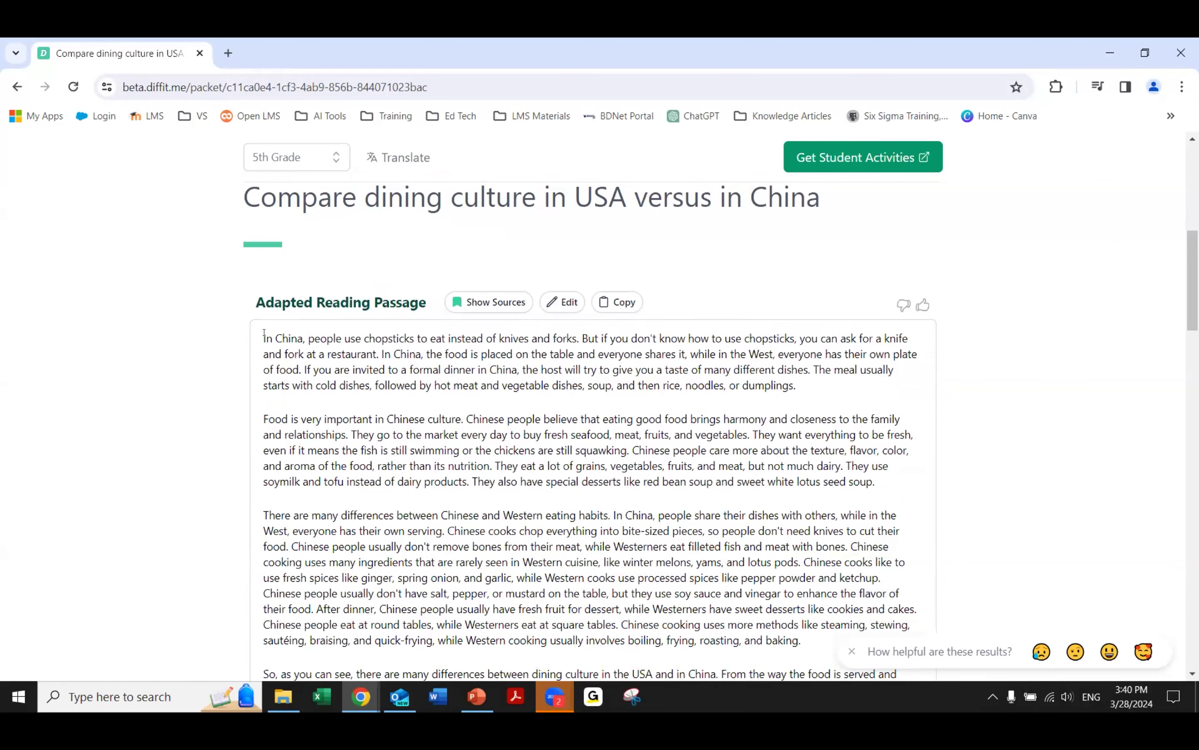
{"action": "scroll", "coordinate": [422, 411], "scroll_direction": "down", "scroll_amount": 2}
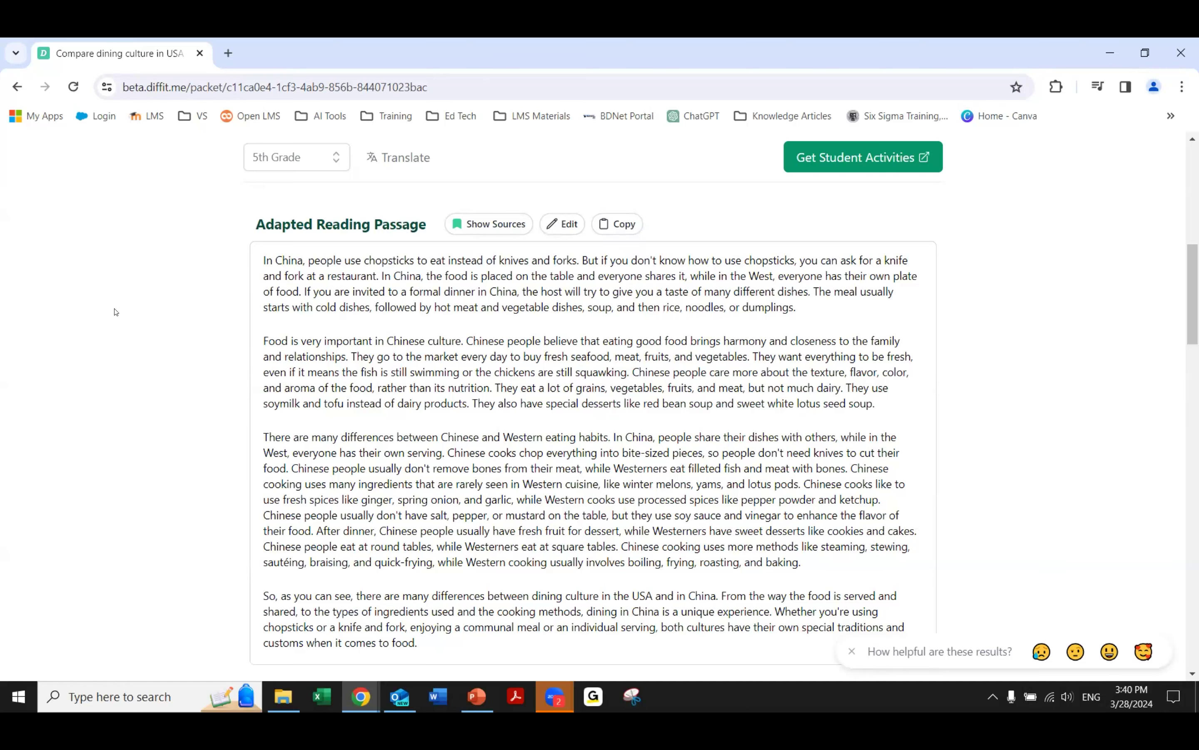
{"action": "scroll", "coordinate": [368, 387], "scroll_direction": "down", "scroll_amount": 5}
{"action": "scroll", "coordinate": [456, 328], "scroll_direction": "up", "scroll_amount": 8}
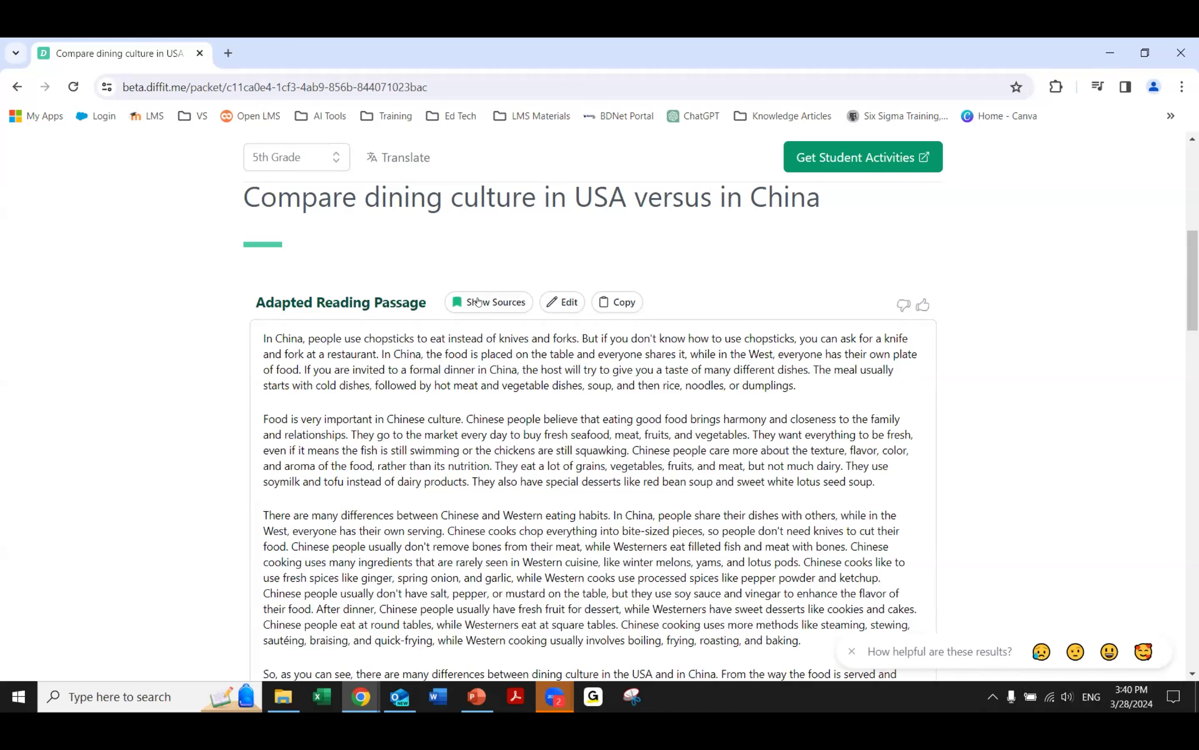
{"action": "left_click", "coordinate": [505, 303]}
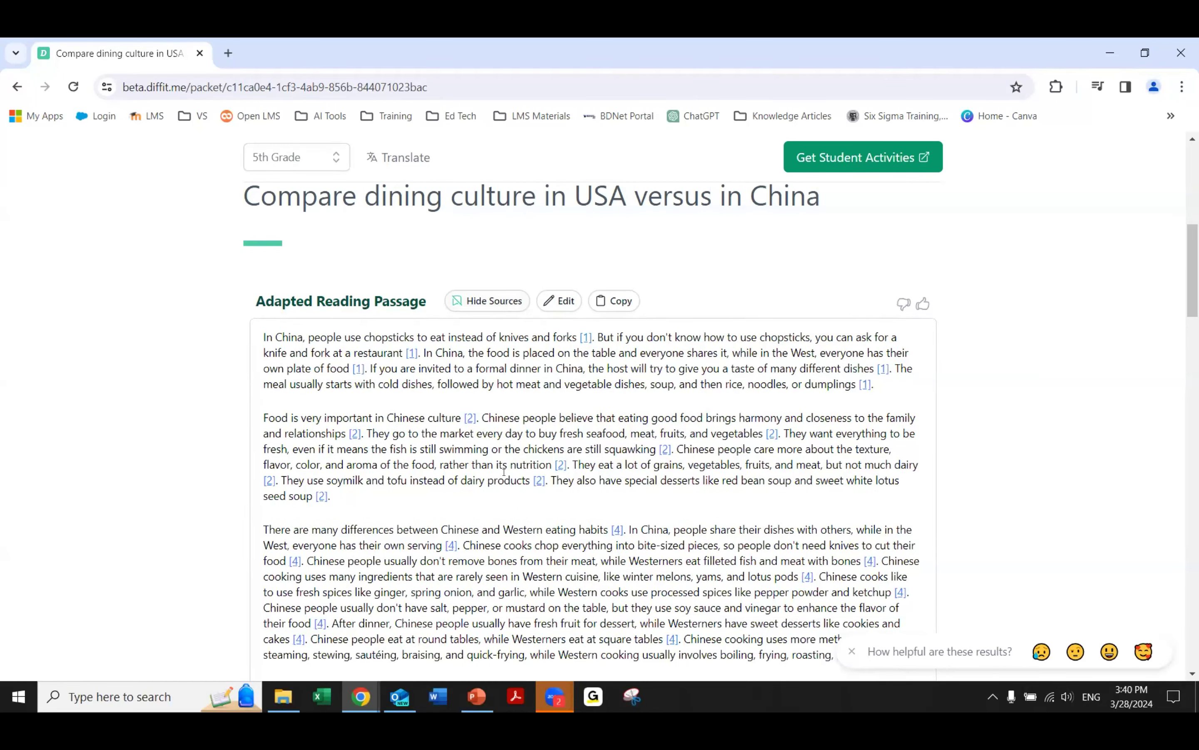
{"action": "scroll", "coordinate": [503, 471], "scroll_direction": "down", "scroll_amount": 5}
{"action": "scroll", "coordinate": [504, 472], "scroll_direction": "down", "scroll_amount": 3}
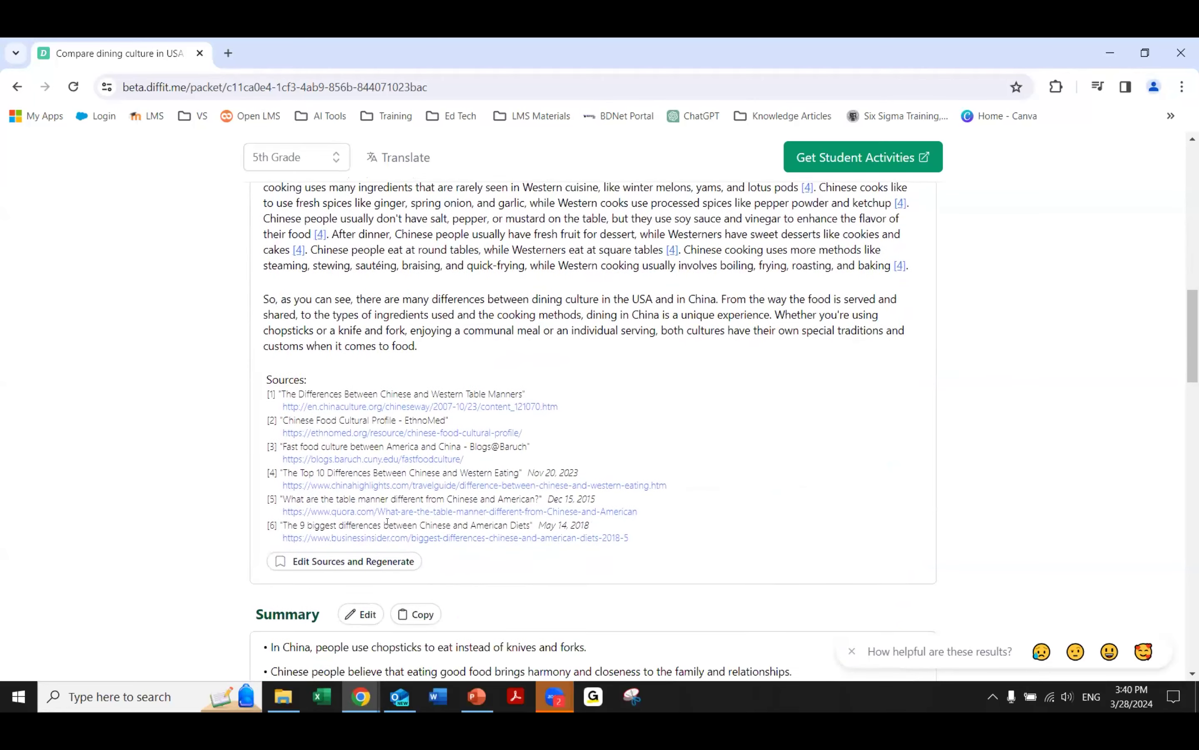
{"action": "scroll", "coordinate": [377, 483], "scroll_direction": "up", "scroll_amount": 2}
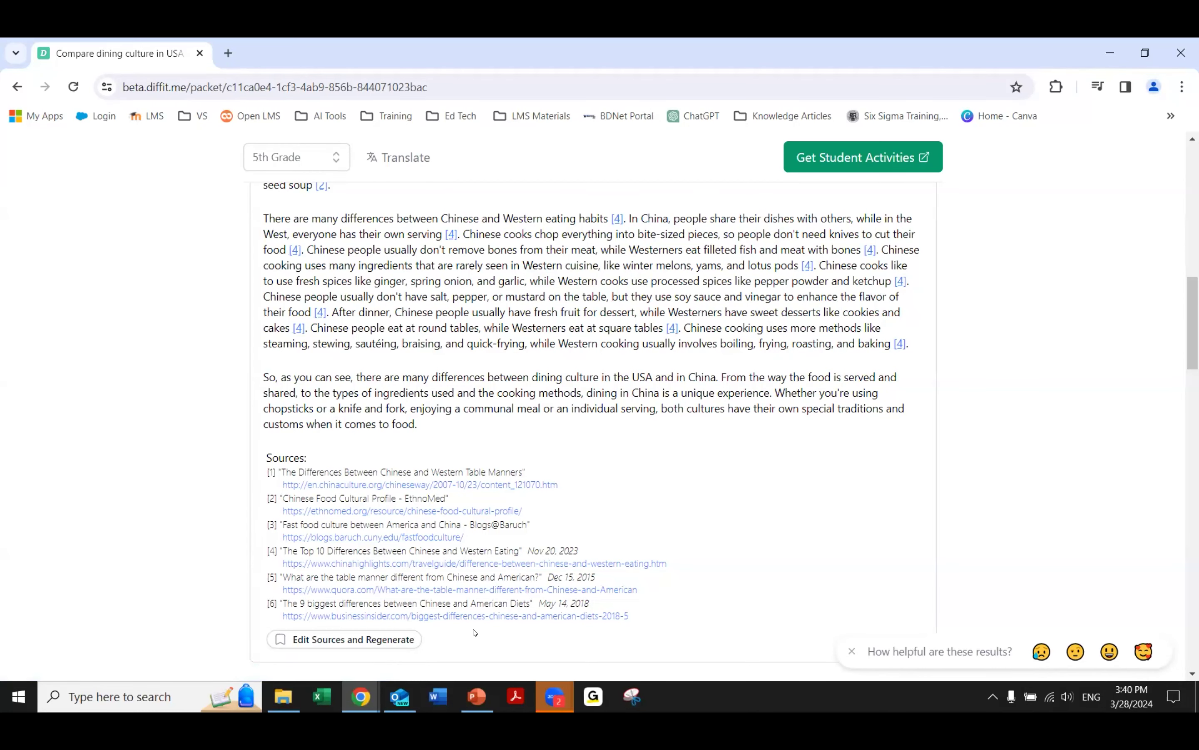
{"action": "scroll", "coordinate": [475, 632], "scroll_direction": "up", "scroll_amount": 5}
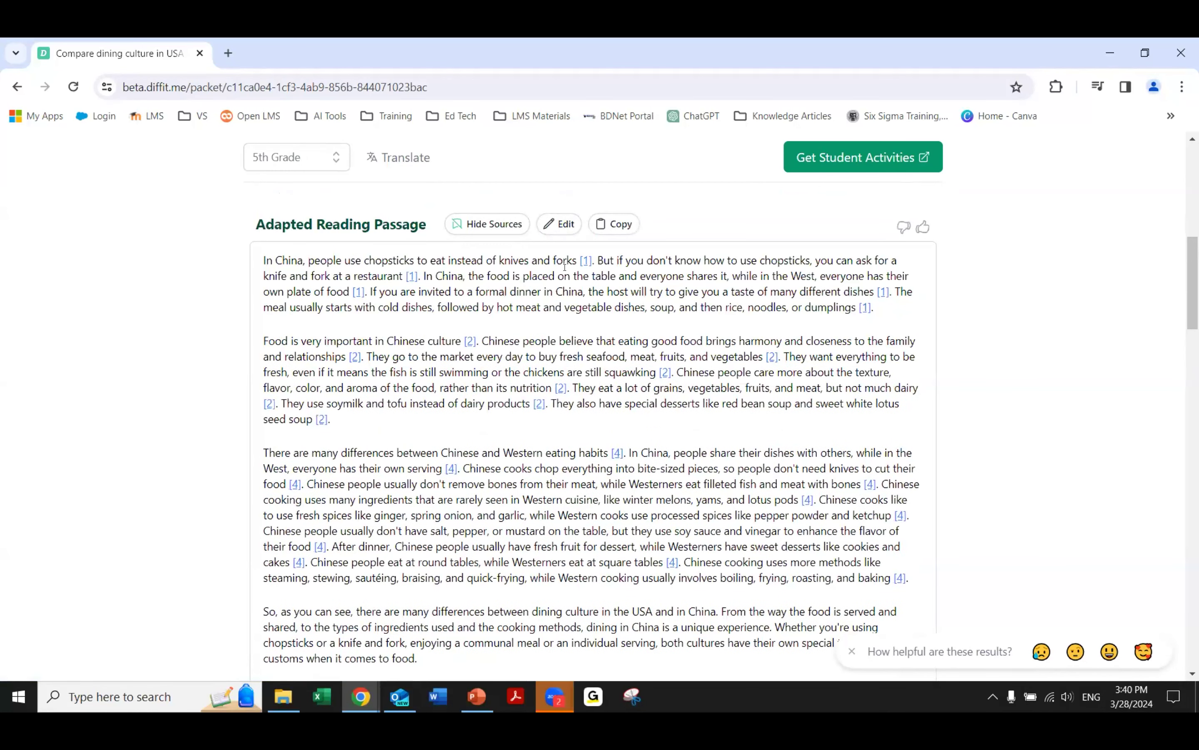
{"action": "left_click", "coordinate": [489, 224]}
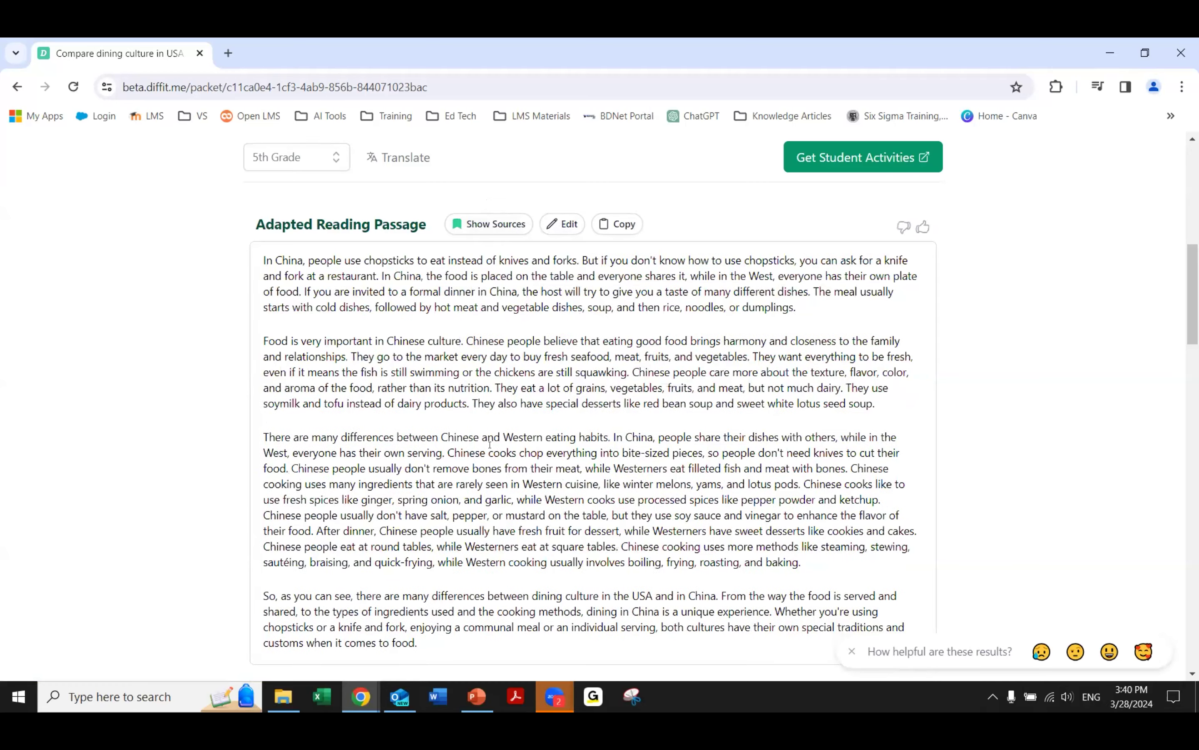
Open the adapted reading passage for editing, place the cursor in each of the first three paragraphs, and save the passage.
{"action": "left_click", "coordinate": [568, 225]}
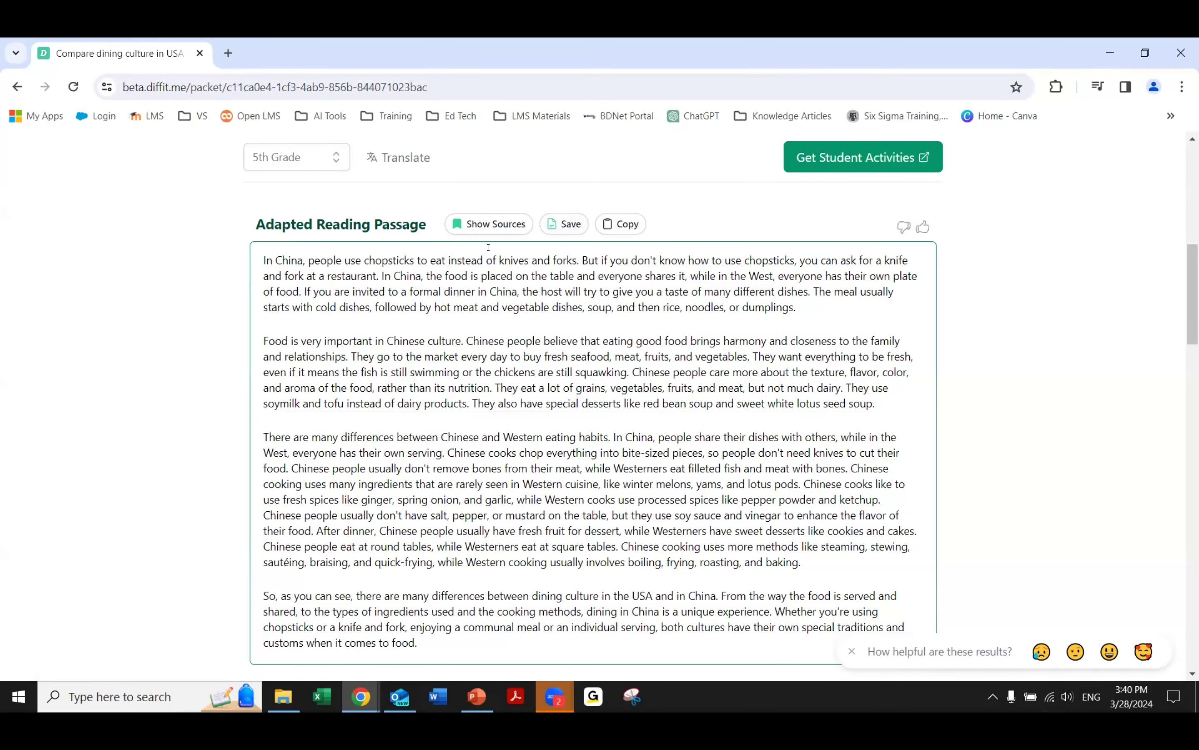
{"action": "left_click", "coordinate": [490, 264]}
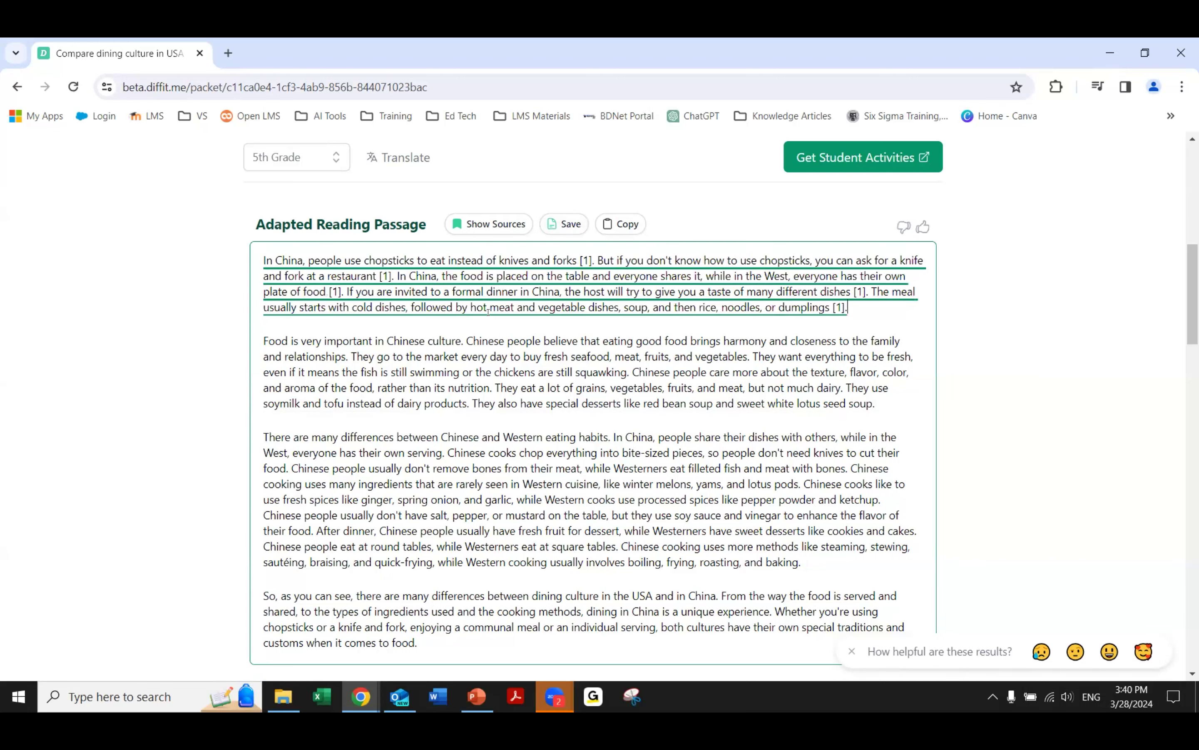
{"action": "left_click", "coordinate": [484, 356]}
{"action": "left_click", "coordinate": [498, 446]}
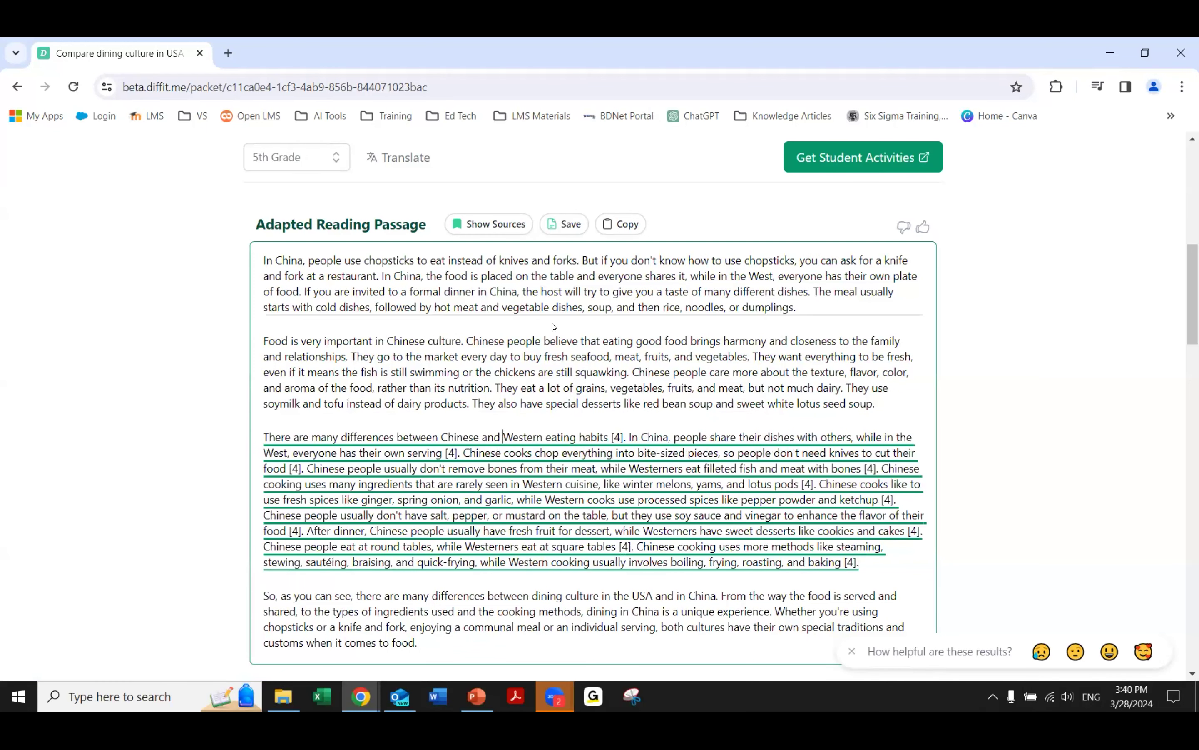
{"action": "left_click", "coordinate": [566, 224]}
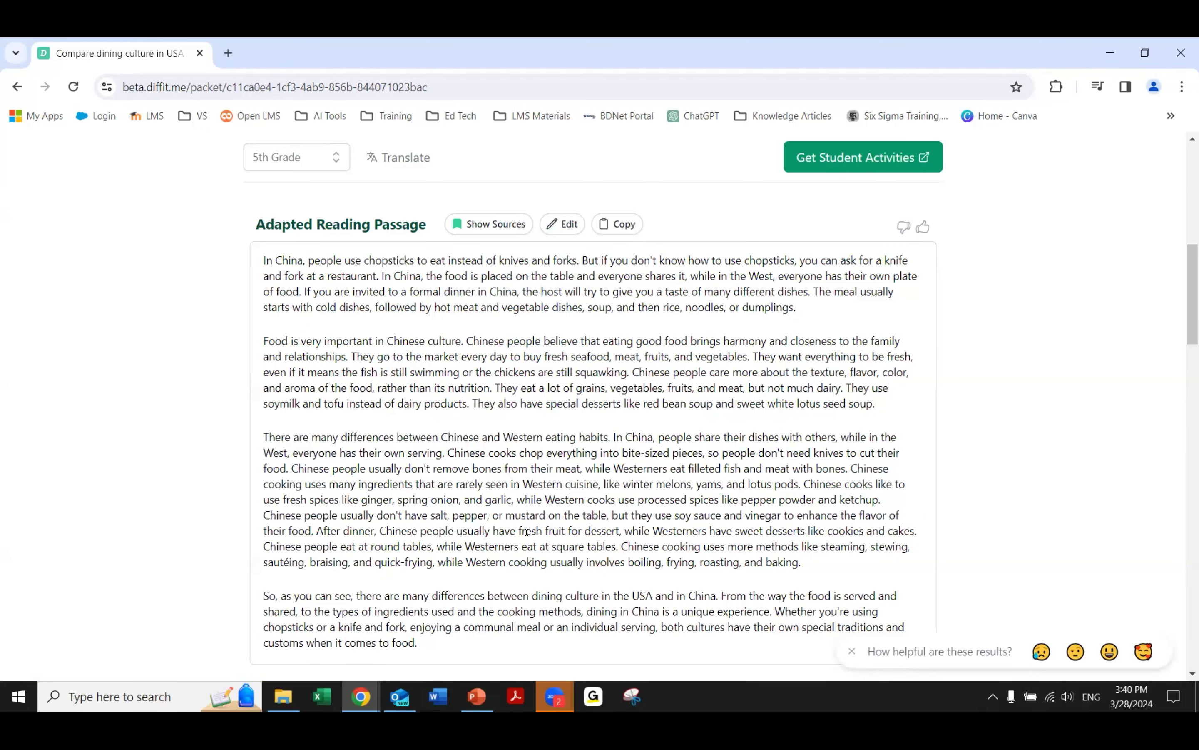
Examine the adapted reading passage, the summary and the key vocabulary words, continuing down to the multiple choice questions.
{"action": "scroll", "coordinate": [527, 532], "scroll_direction": "up", "scroll_amount": 3}
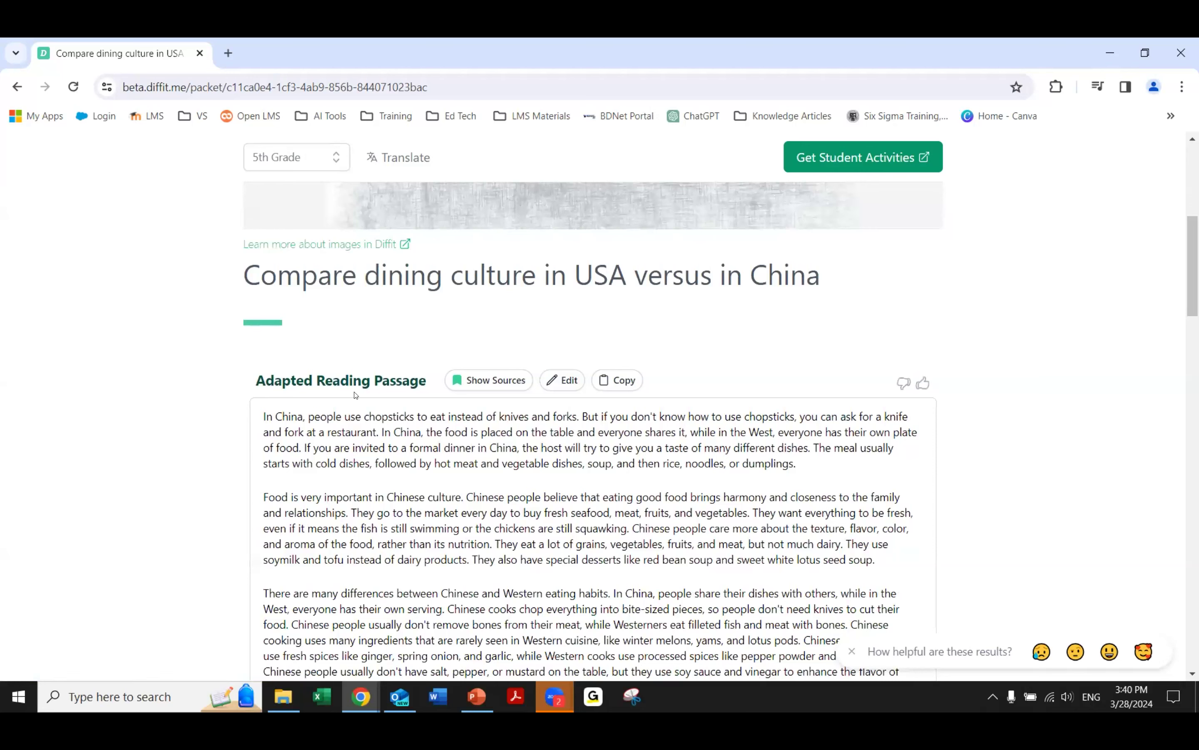
{"action": "scroll", "coordinate": [307, 422], "scroll_direction": "down", "scroll_amount": 2}
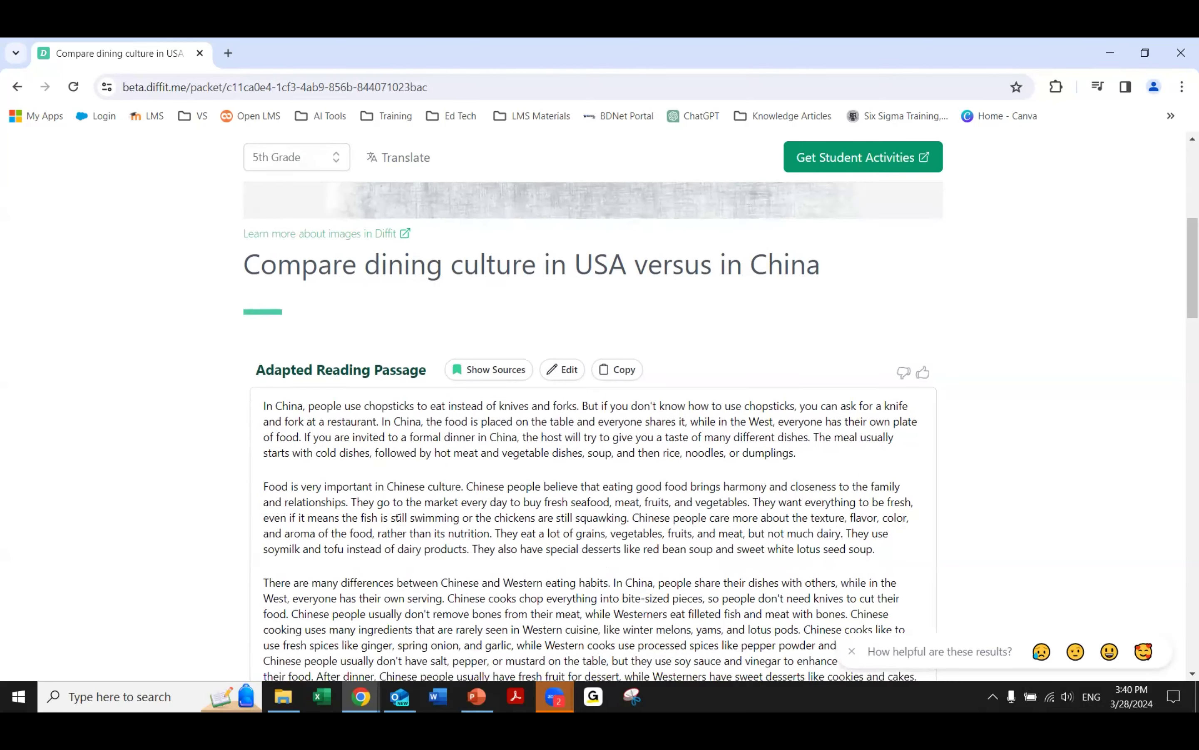
{"action": "scroll", "coordinate": [905, 443], "scroll_direction": "down", "scroll_amount": 5}
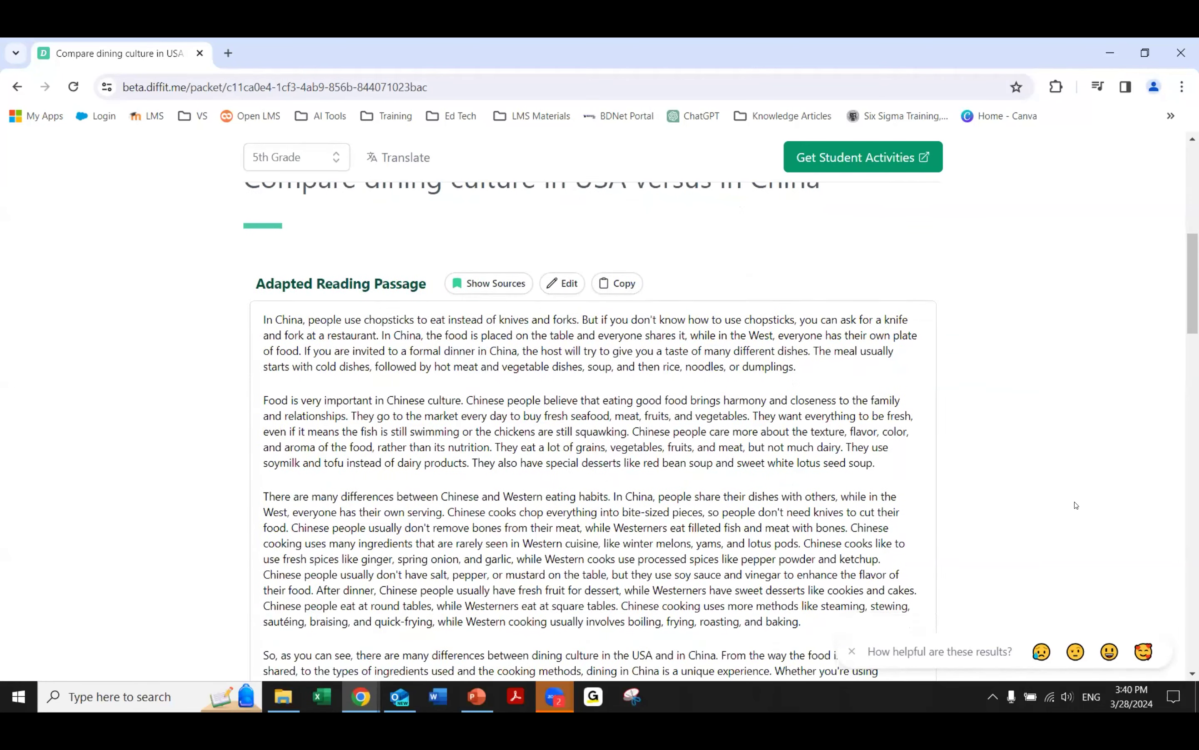
{"action": "scroll", "coordinate": [310, 224], "scroll_direction": "up", "scroll_amount": 3}
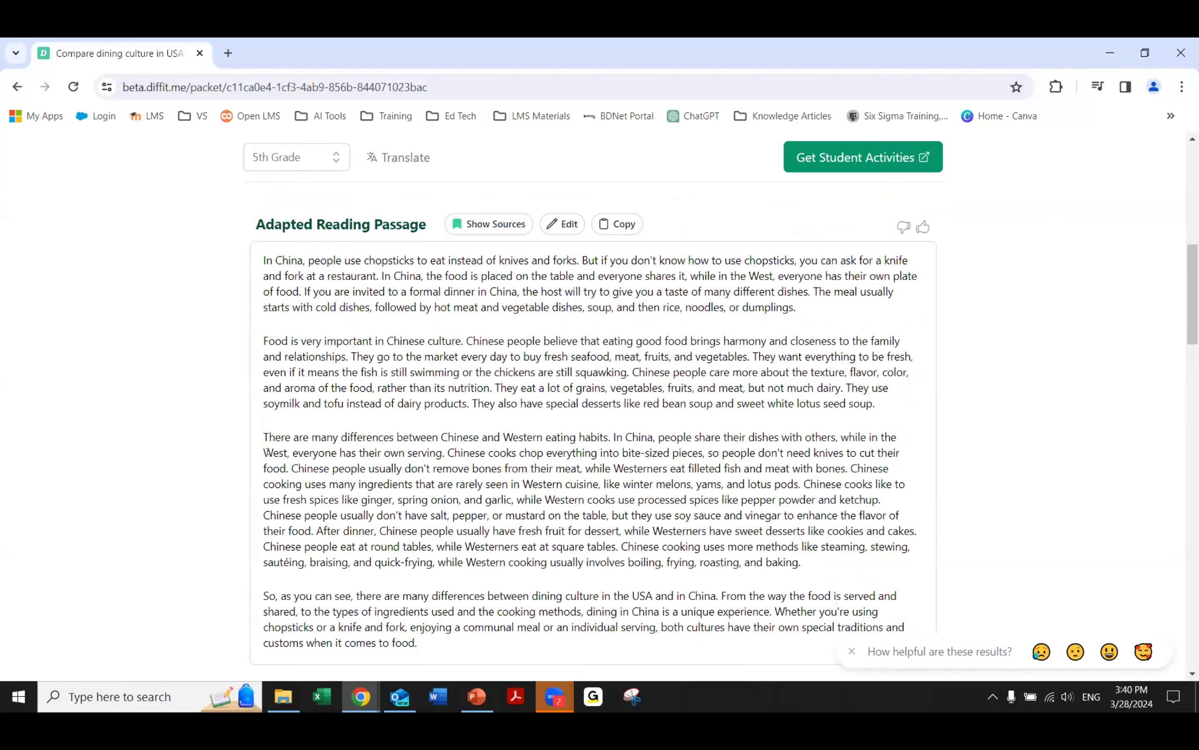
{"action": "scroll", "coordinate": [266, 453], "scroll_direction": "down", "scroll_amount": 5}
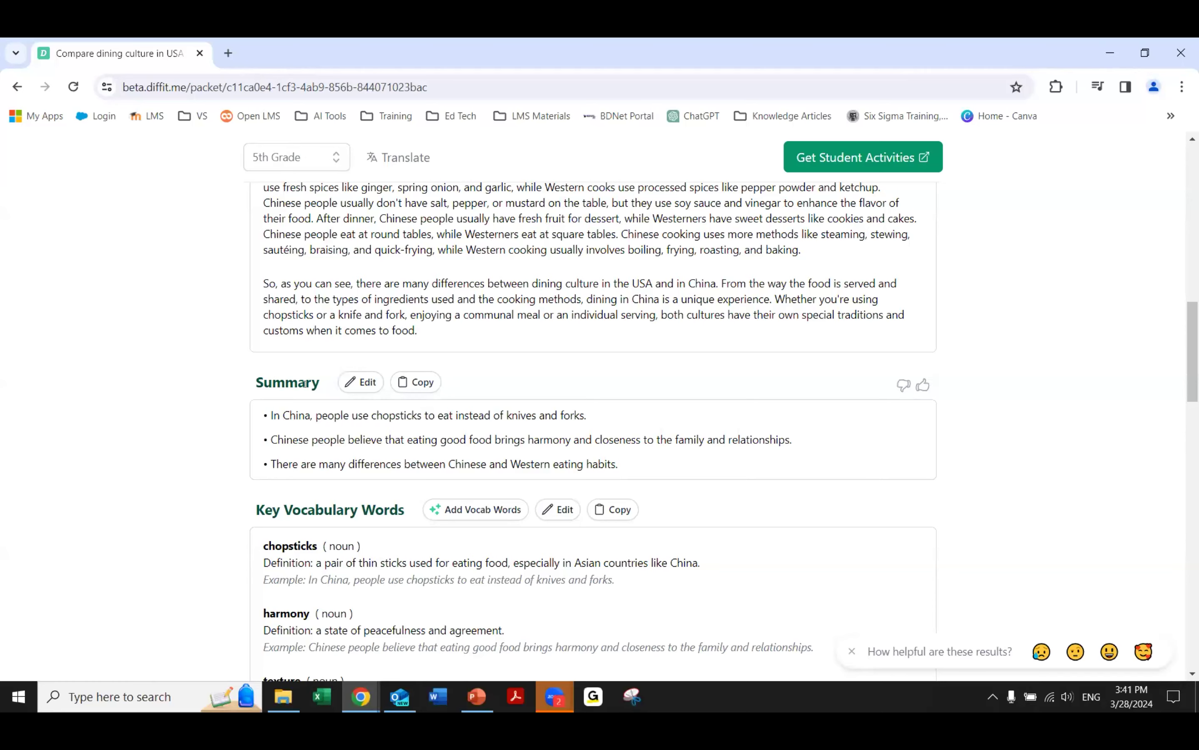
{"action": "scroll", "coordinate": [314, 402], "scroll_direction": "down", "scroll_amount": 3}
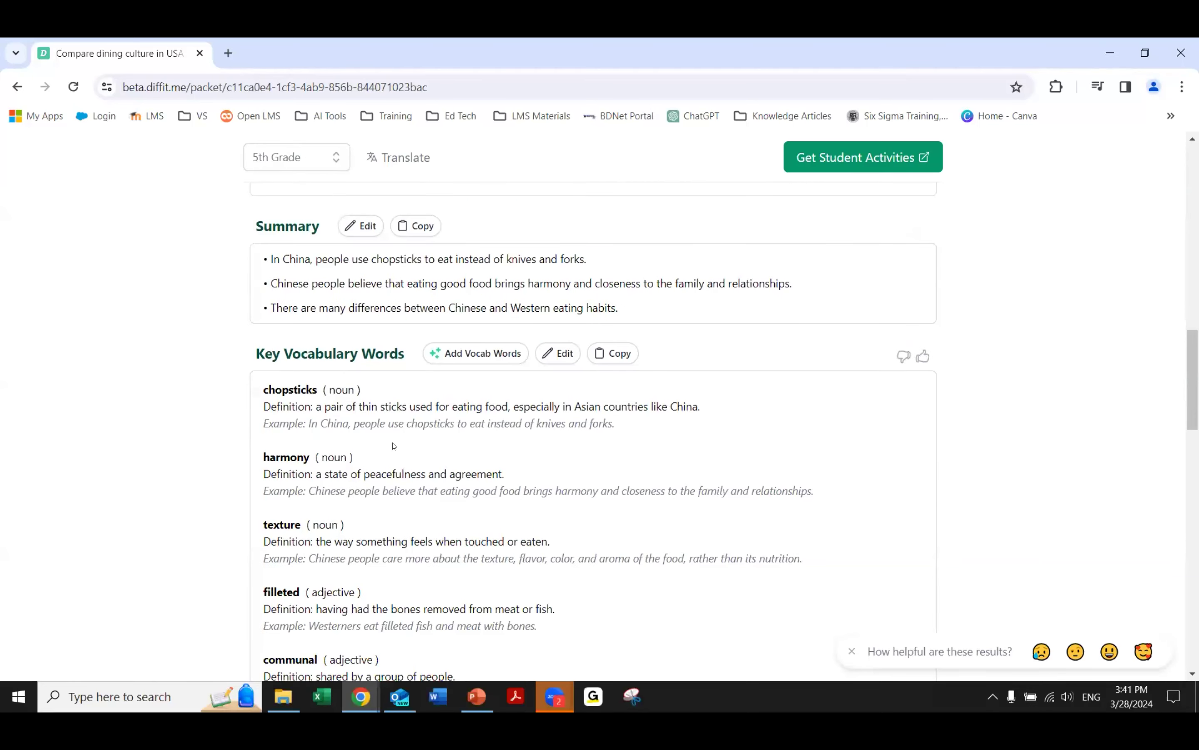
{"action": "scroll", "coordinate": [394, 445], "scroll_direction": "down", "scroll_amount": 2}
{"action": "scroll", "coordinate": [394, 445], "scroll_direction": "down", "scroll_amount": 9}
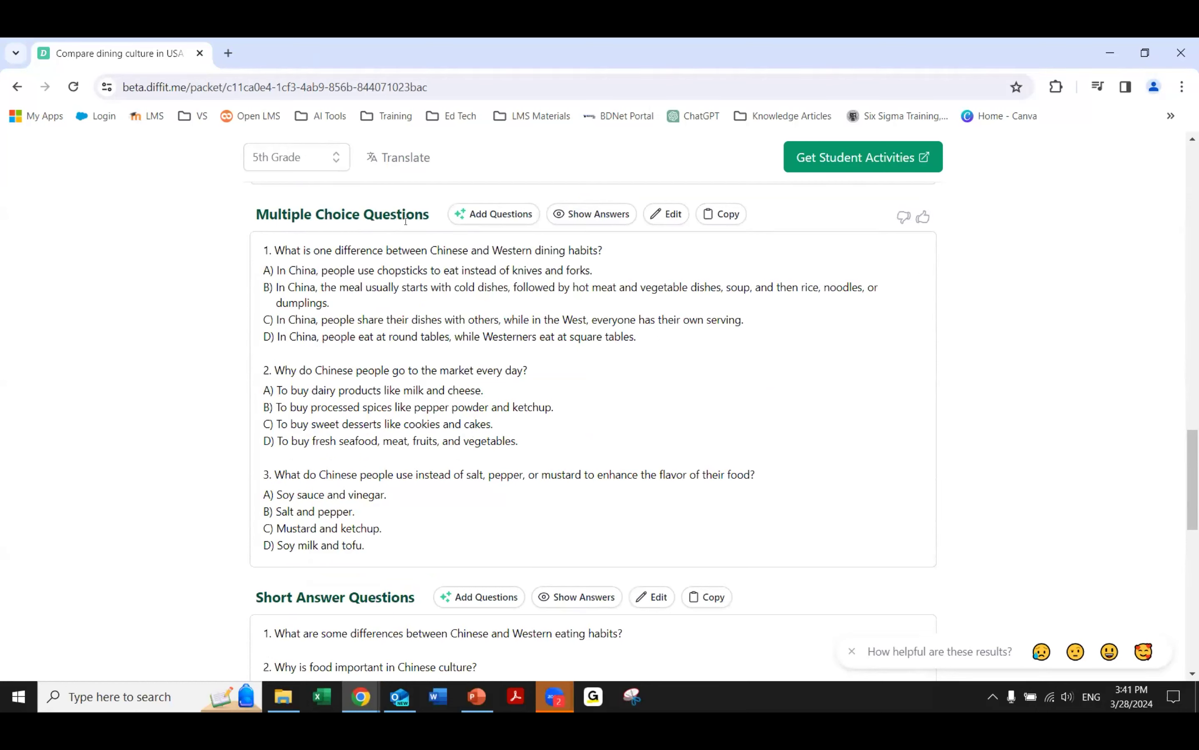
Show and hide the multiple choice answers, and open the questions for editing to inspect the text of question 1.
{"action": "left_click", "coordinate": [586, 215]}
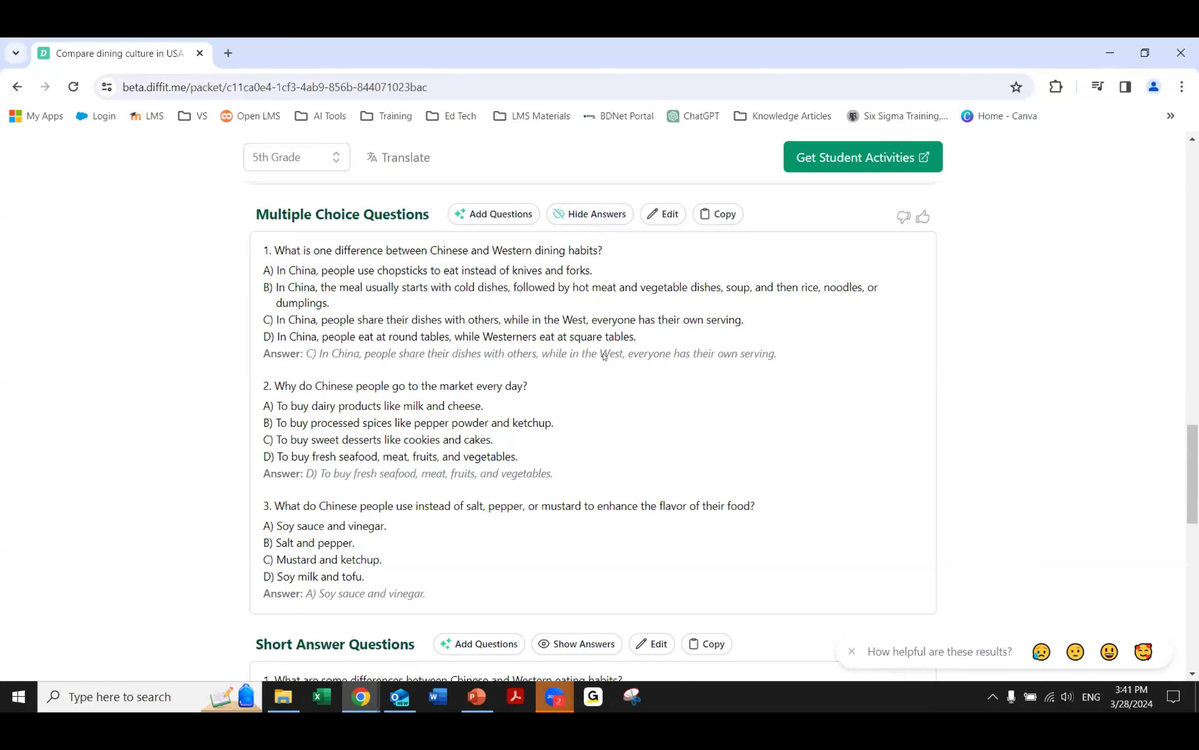
{"action": "left_click", "coordinate": [588, 221]}
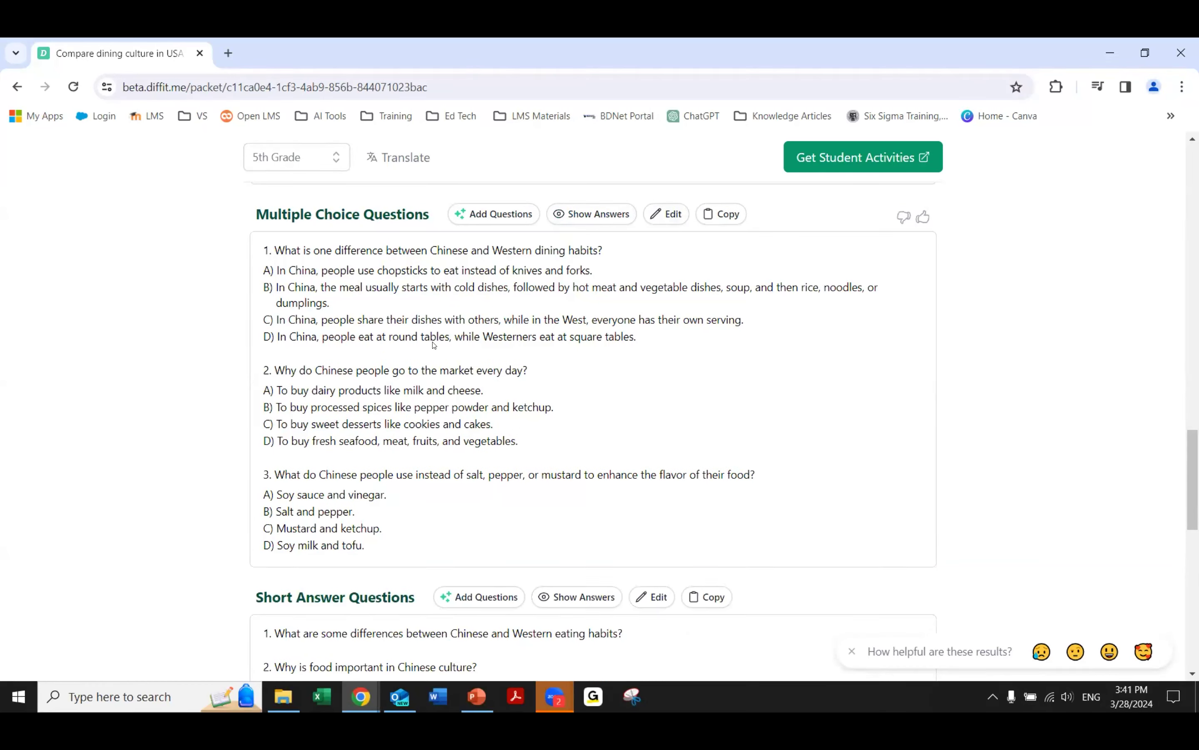
{"action": "left_click", "coordinate": [665, 214]}
{"action": "left_click", "coordinate": [349, 284]}
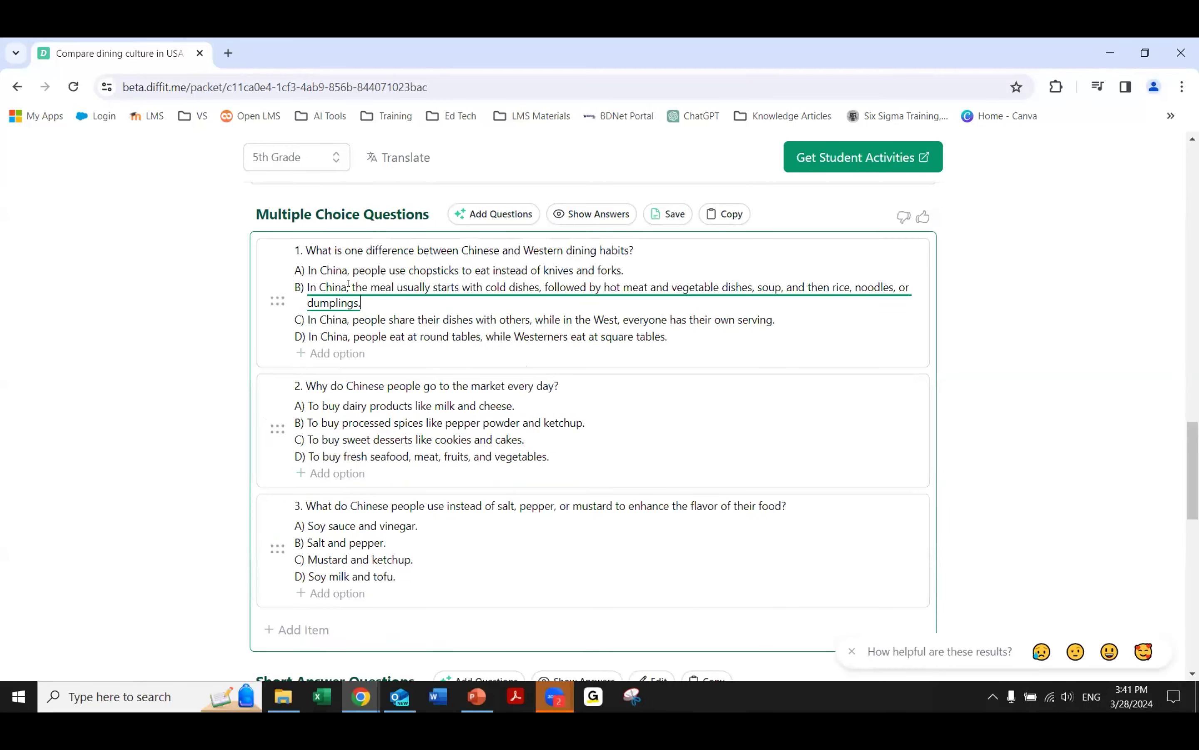
{"action": "left_click", "coordinate": [490, 263]}
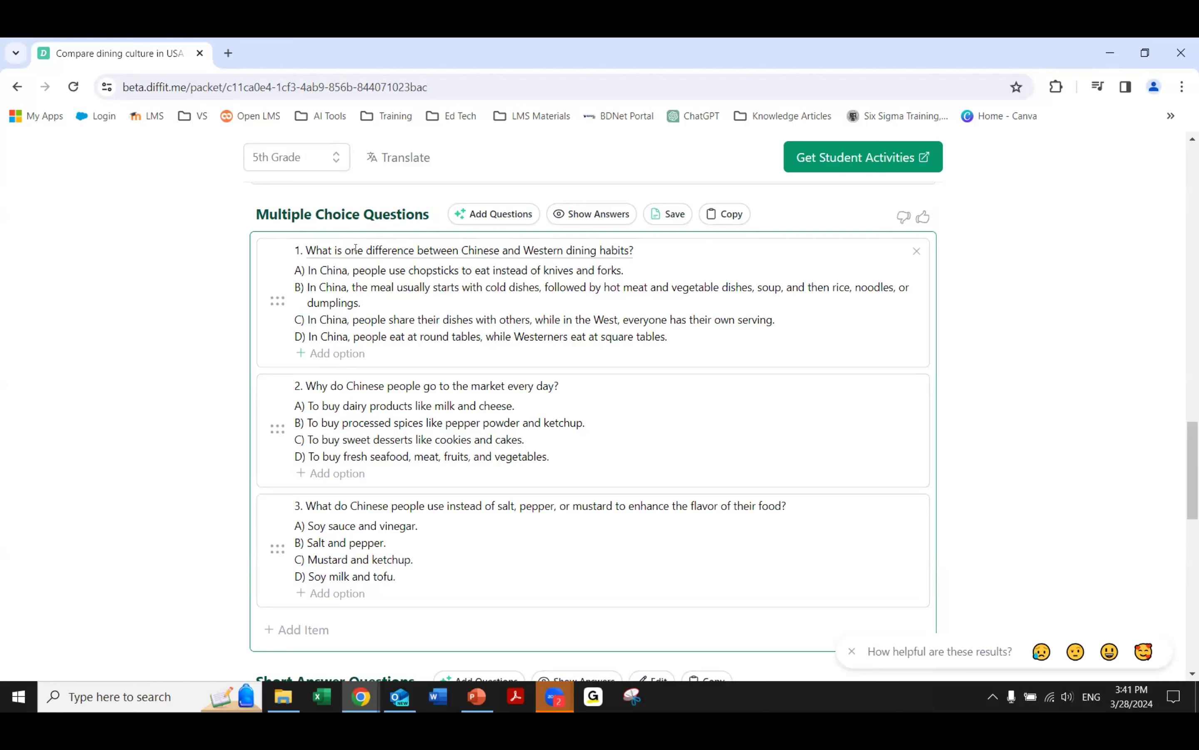
View the question types offered for adding multiple choice questions, and close the dialog without generating any.
{"action": "left_click", "coordinate": [494, 216]}
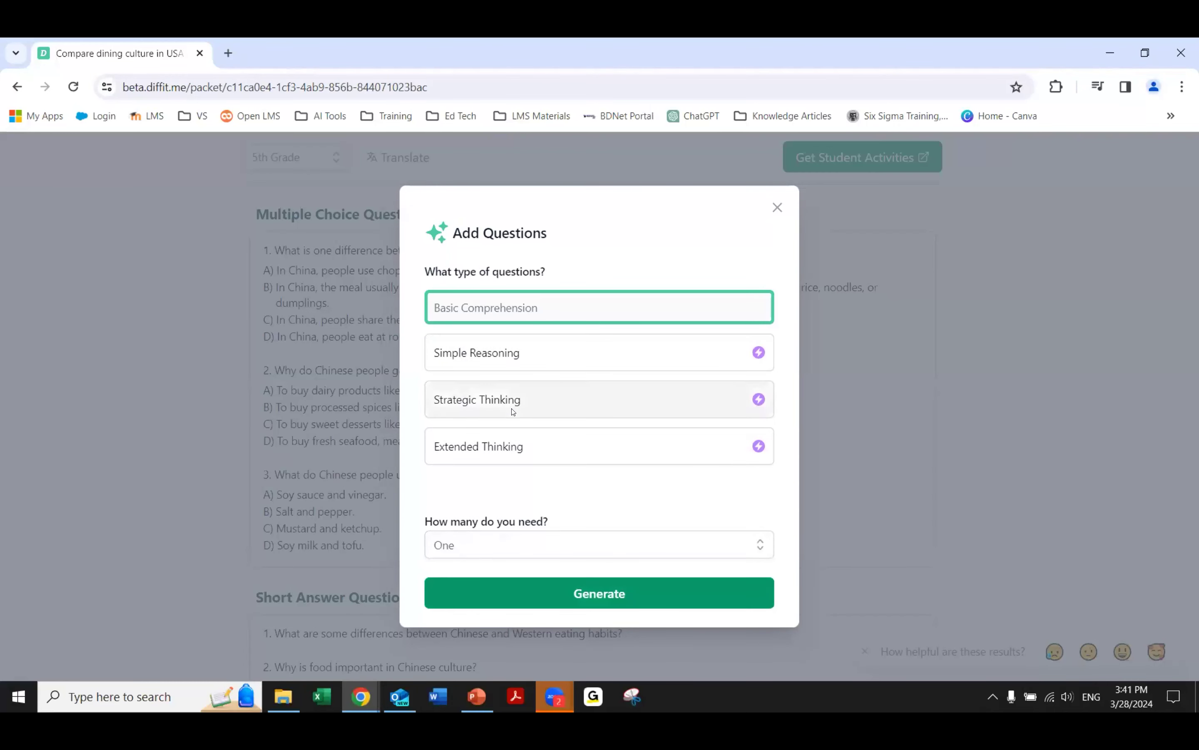
{"action": "left_click", "coordinate": [777, 207]}
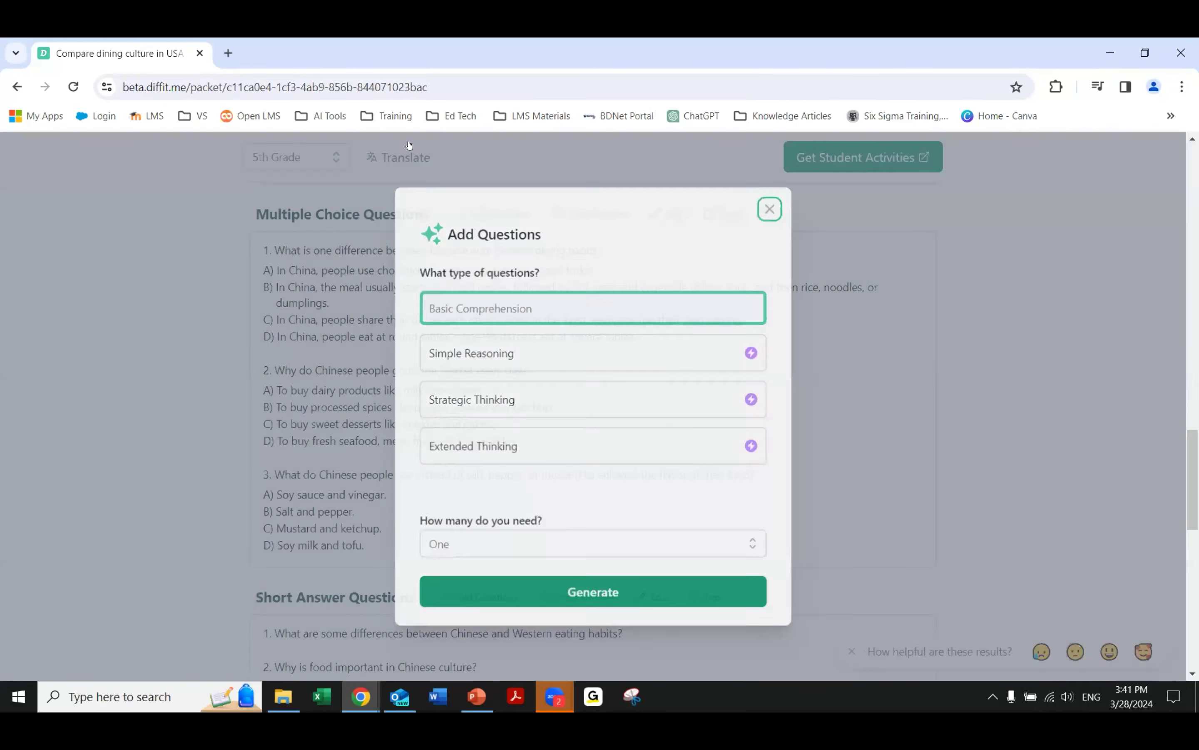
Review the short answer questions and the open-ended prompts at the end of the packet.
{"action": "scroll", "coordinate": [147, 395], "scroll_direction": "down", "scroll_amount": 3}
{"action": "scroll", "coordinate": [147, 395], "scroll_direction": "down", "scroll_amount": 2}
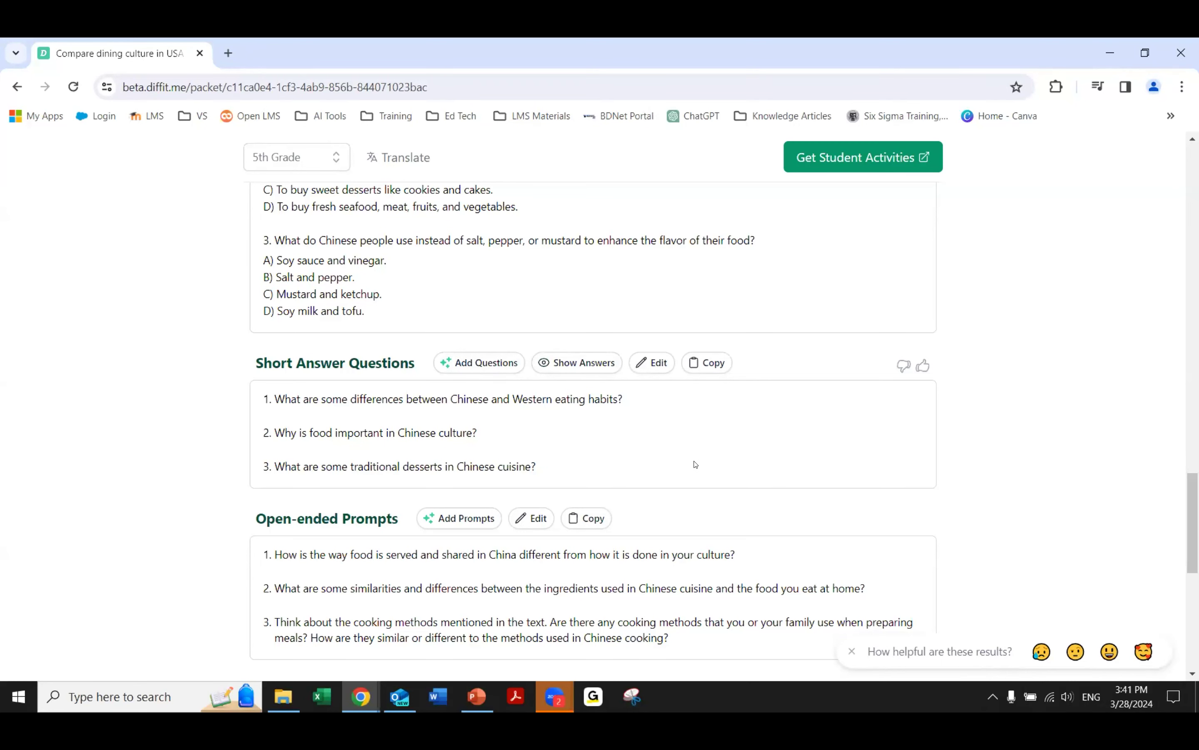
{"action": "scroll", "coordinate": [178, 466], "scroll_direction": "down", "scroll_amount": 4}
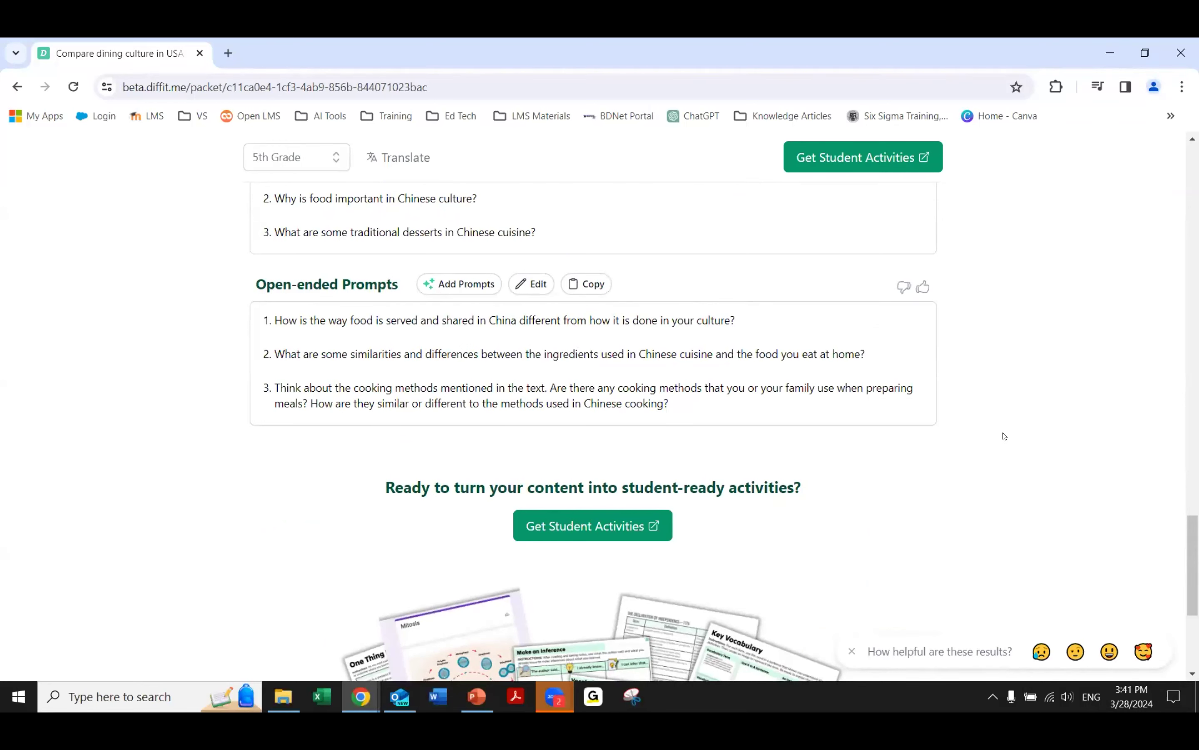
View the languages and packet sections offered for translation, and close the translation dialog without translating anything.
{"action": "scroll", "coordinate": [1057, 463], "scroll_direction": "up", "scroll_amount": 10}
{"action": "scroll", "coordinate": [1057, 464], "scroll_direction": "up", "scroll_amount": 15}
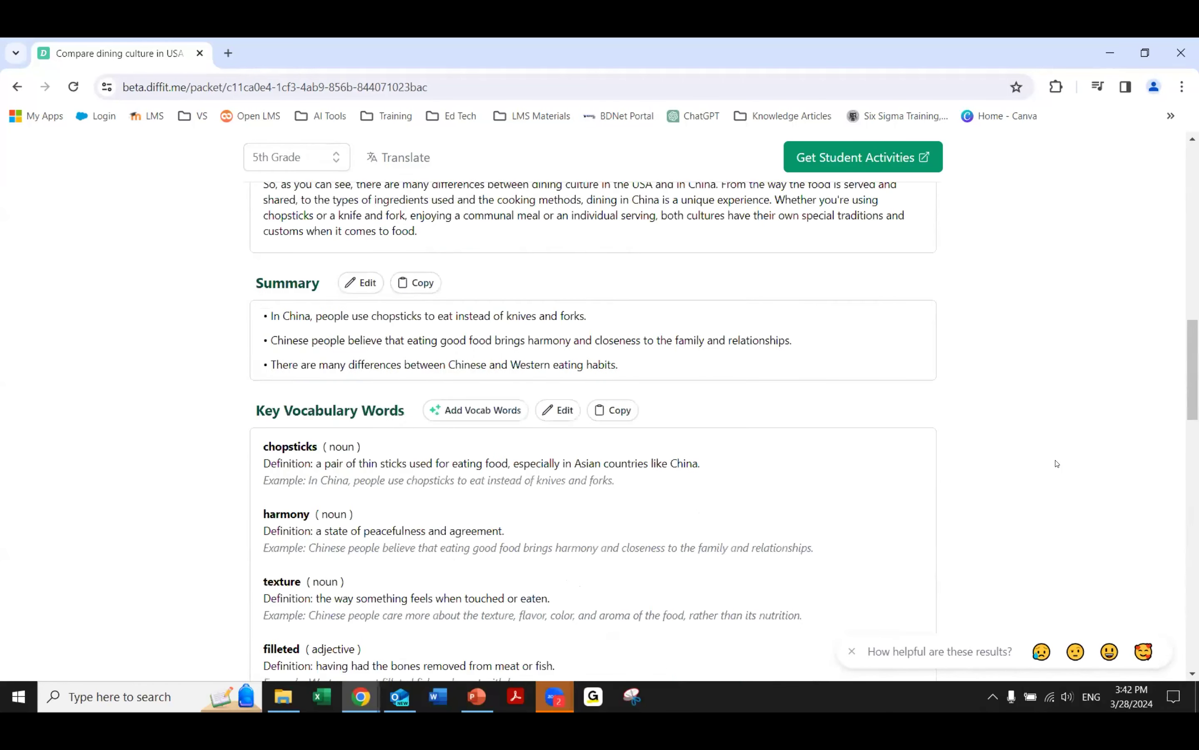
{"action": "scroll", "coordinate": [1056, 466], "scroll_direction": "down", "scroll_amount": 7}
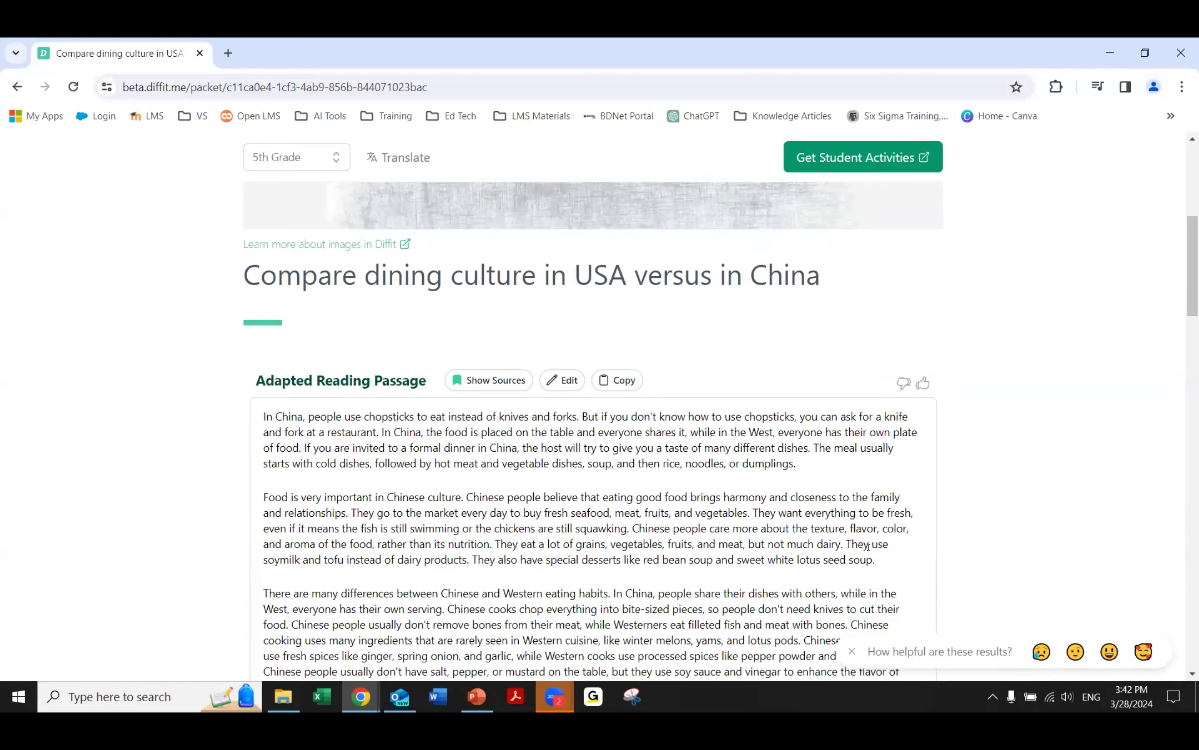
{"action": "scroll", "coordinate": [868, 546], "scroll_direction": "up", "scroll_amount": 5}
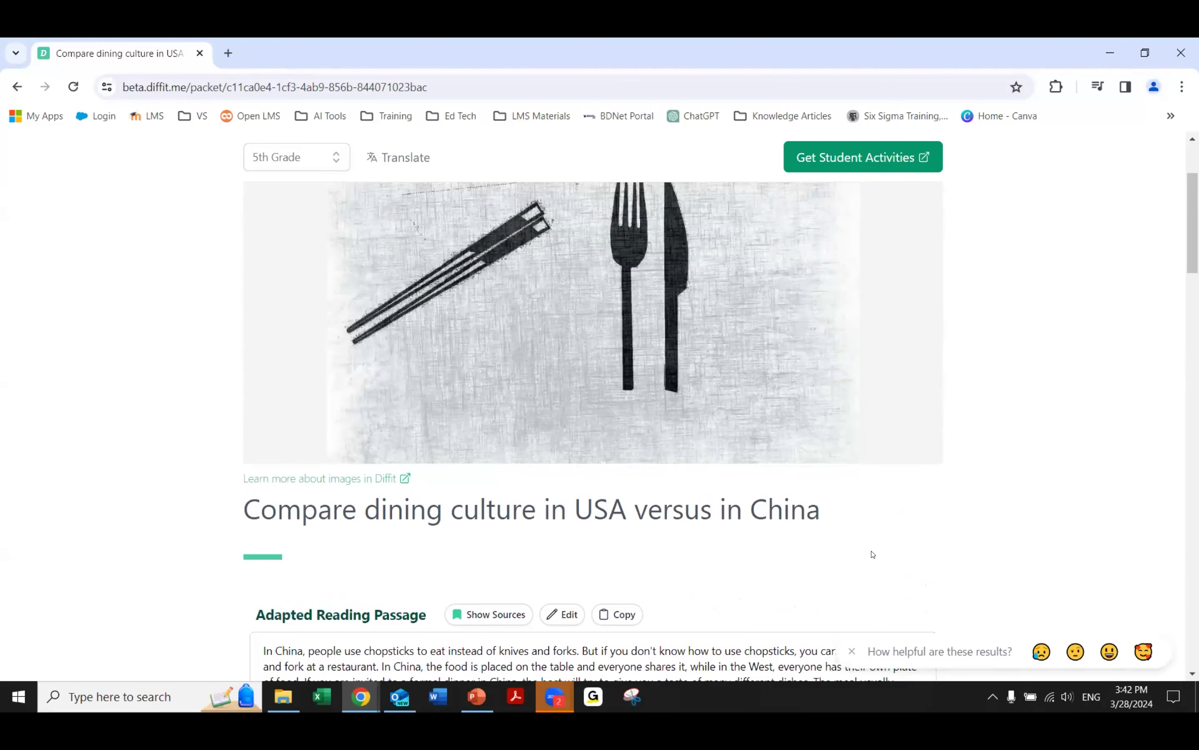
{"action": "scroll", "coordinate": [871, 554], "scroll_direction": "up", "scroll_amount": 3}
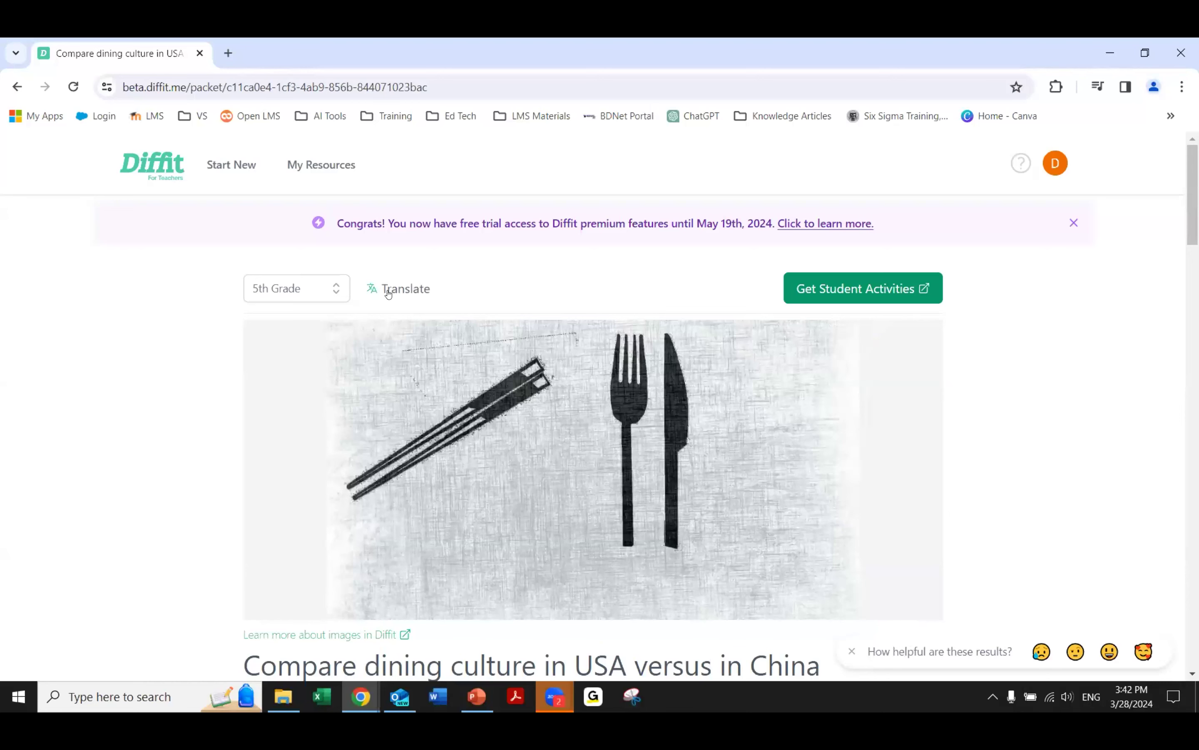
{"action": "left_click", "coordinate": [389, 291]}
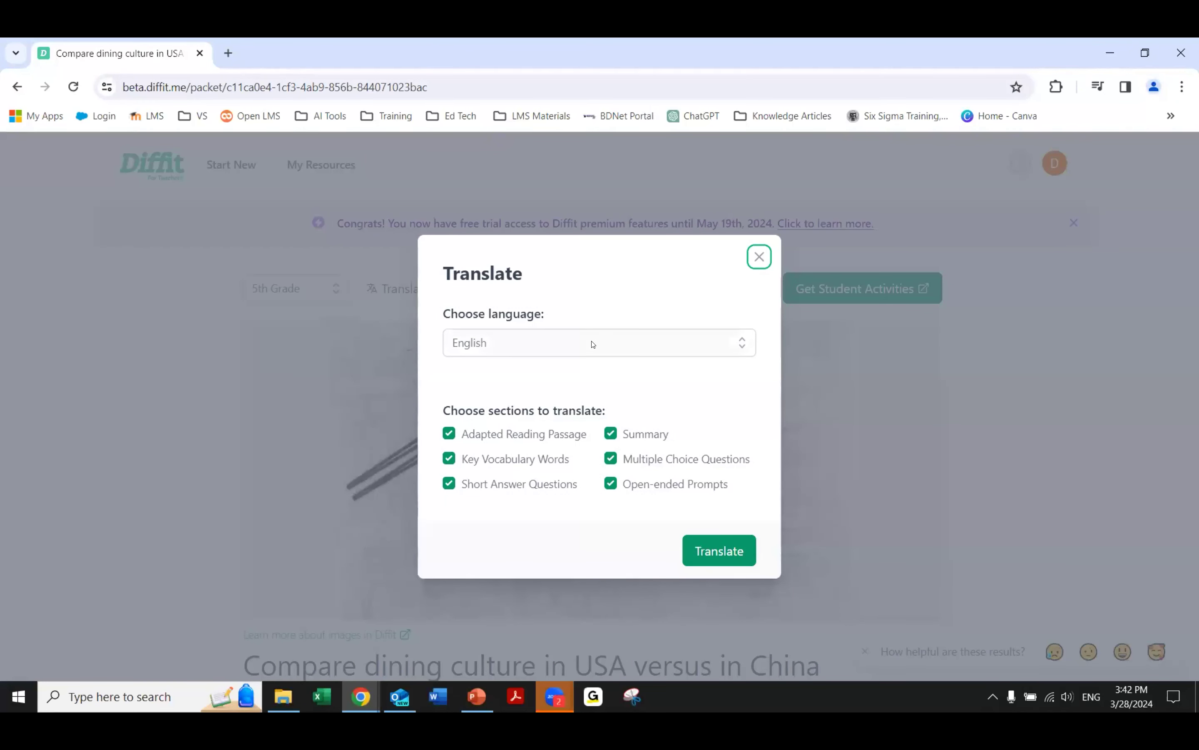
{"action": "left_click", "coordinate": [623, 343]}
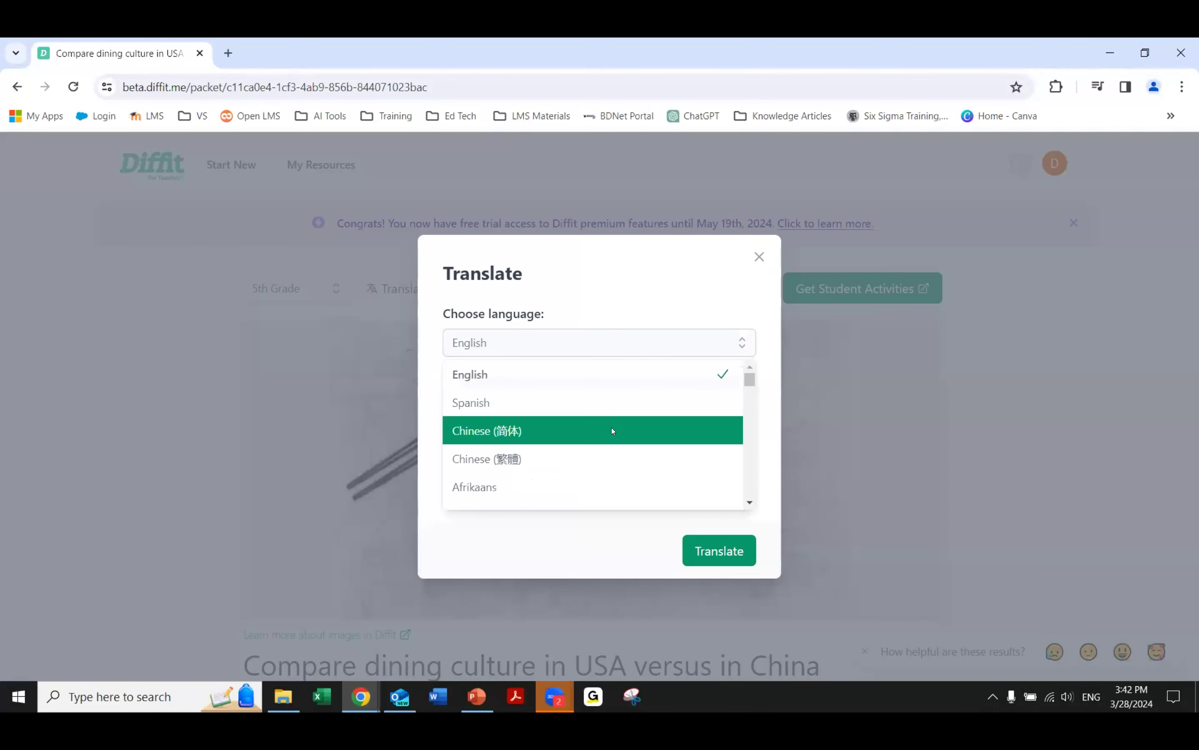
{"action": "scroll", "coordinate": [612, 430], "scroll_direction": "down", "scroll_amount": 5}
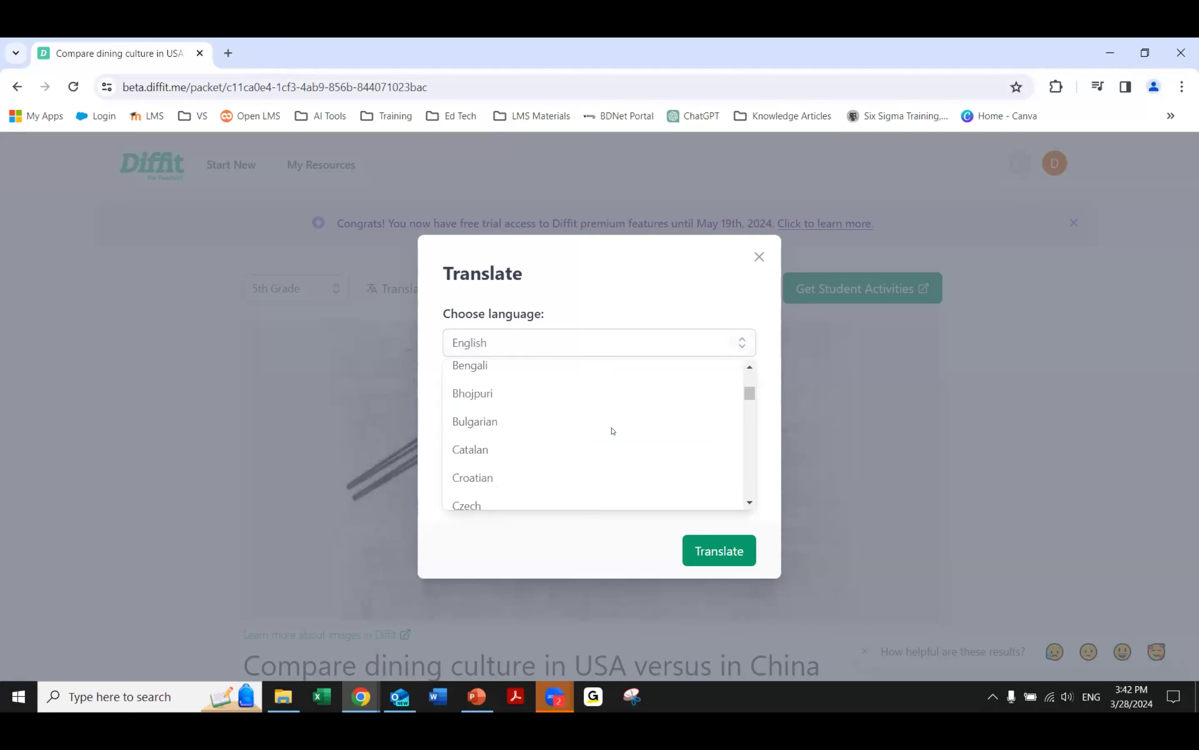
{"action": "right_click", "coordinate": [613, 427]}
{"action": "scroll", "coordinate": [619, 477], "scroll_direction": "down", "scroll_amount": 15}
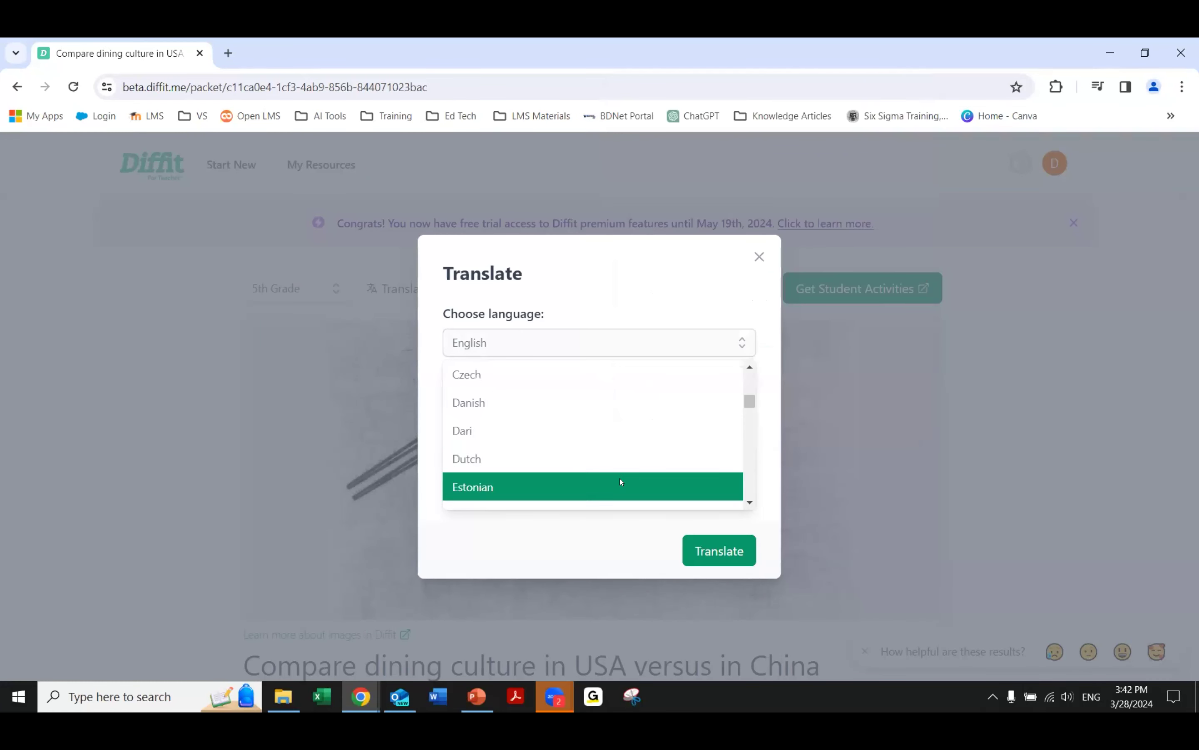
{"action": "scroll", "coordinate": [617, 473], "scroll_direction": "up", "scroll_amount": 20}
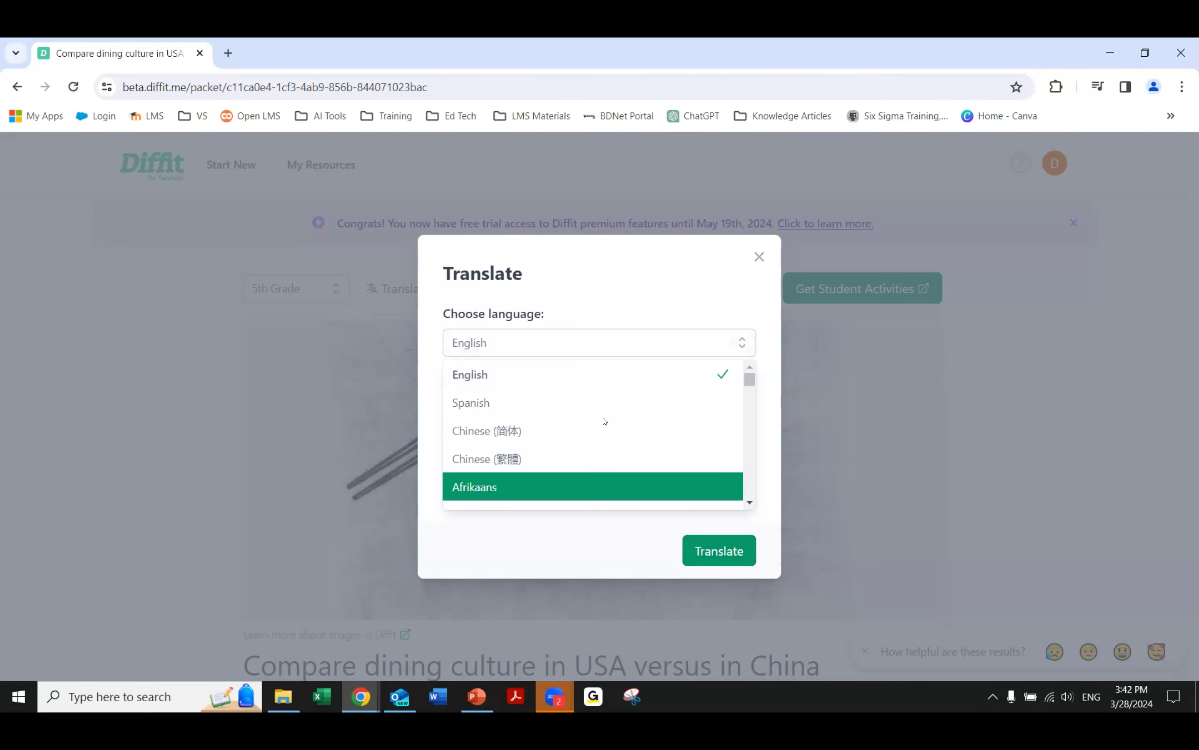
{"action": "left_click", "coordinate": [757, 259]}
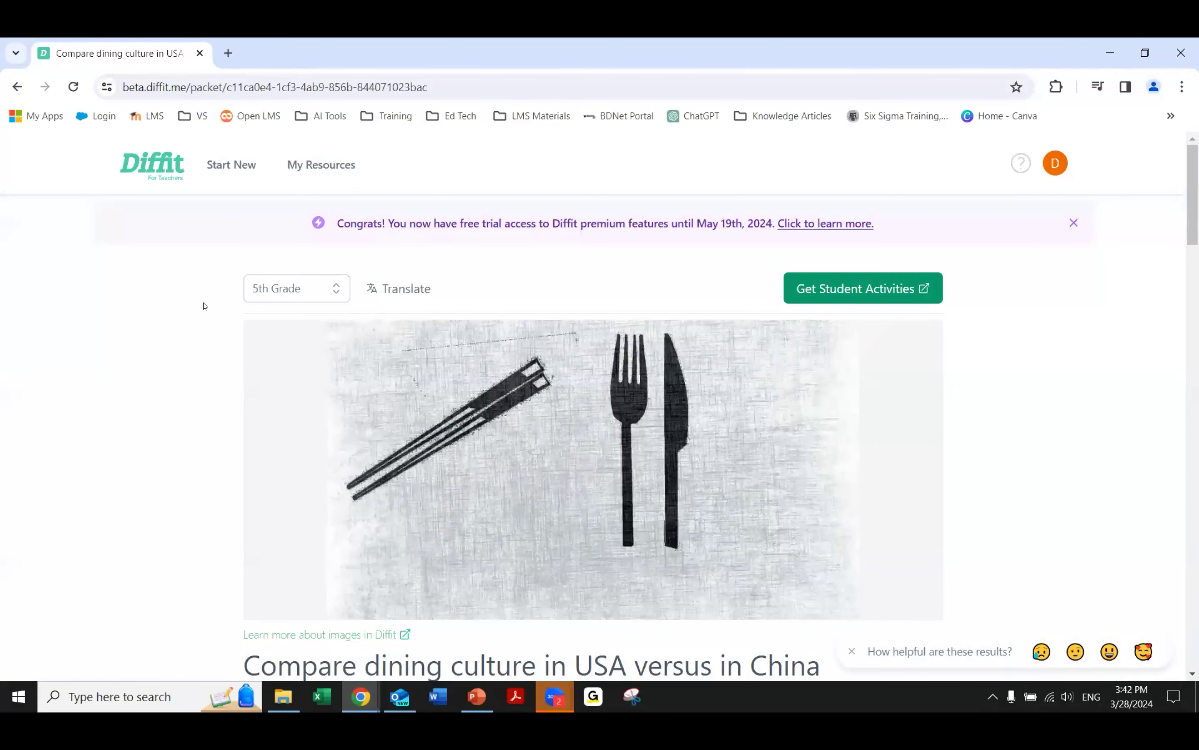
View the reading levels offered for the dining culture packet without changing the grade.
{"action": "left_click", "coordinate": [315, 291]}
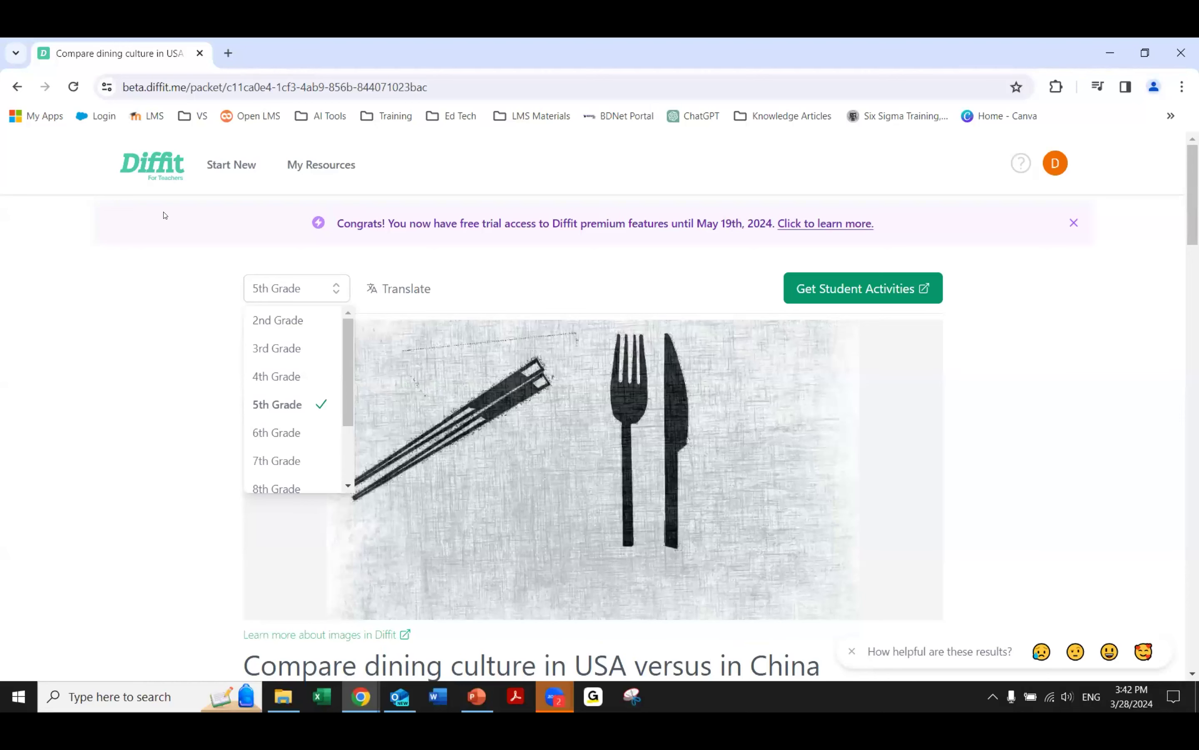
{"action": "left_click", "coordinate": [88, 317]}
{"action": "scroll", "coordinate": [115, 383], "scroll_direction": "down", "scroll_amount": 3}
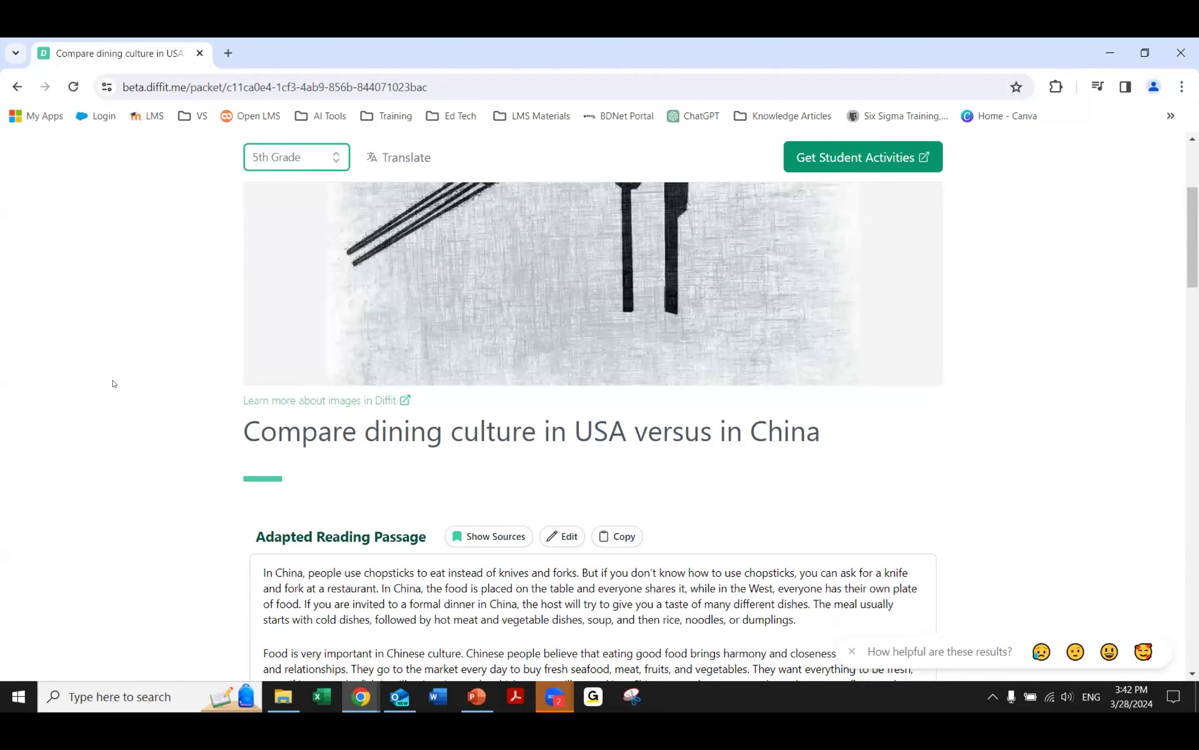
{"action": "scroll", "coordinate": [114, 383], "scroll_direction": "up", "scroll_amount": 5}
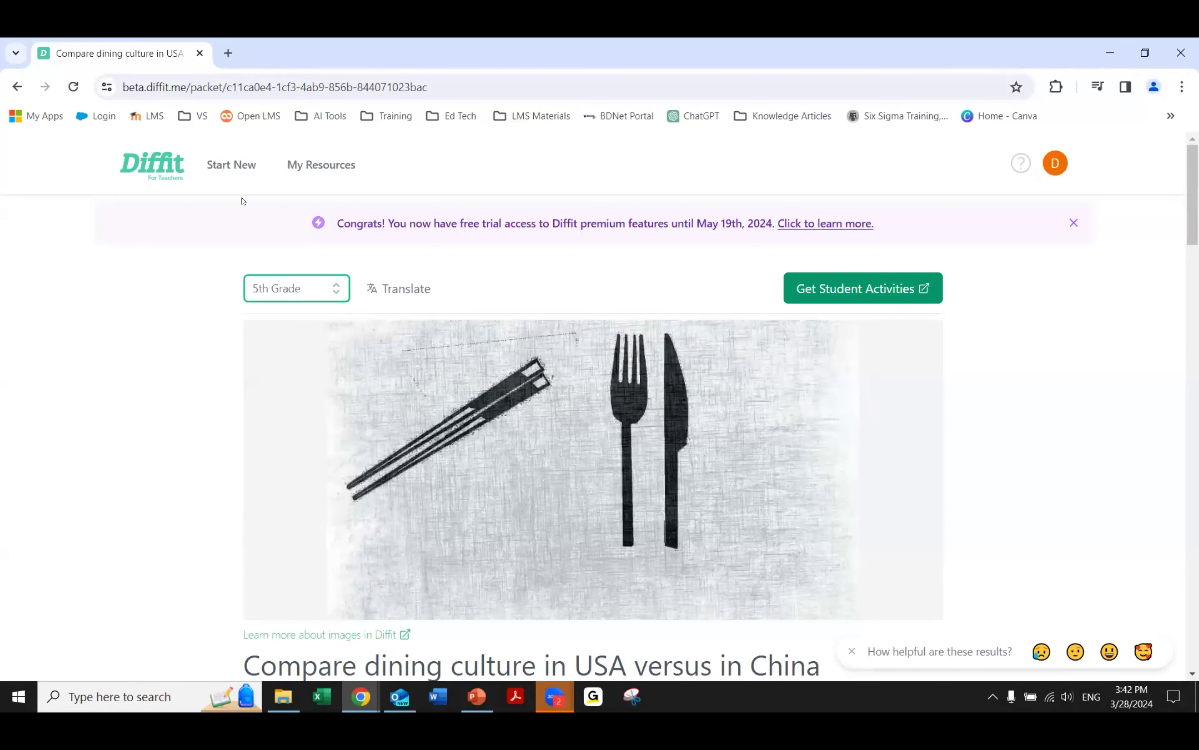
Start a new resource based on an article or video URL, and view its link entry and reading level options.
{"action": "left_click", "coordinate": [229, 165]}
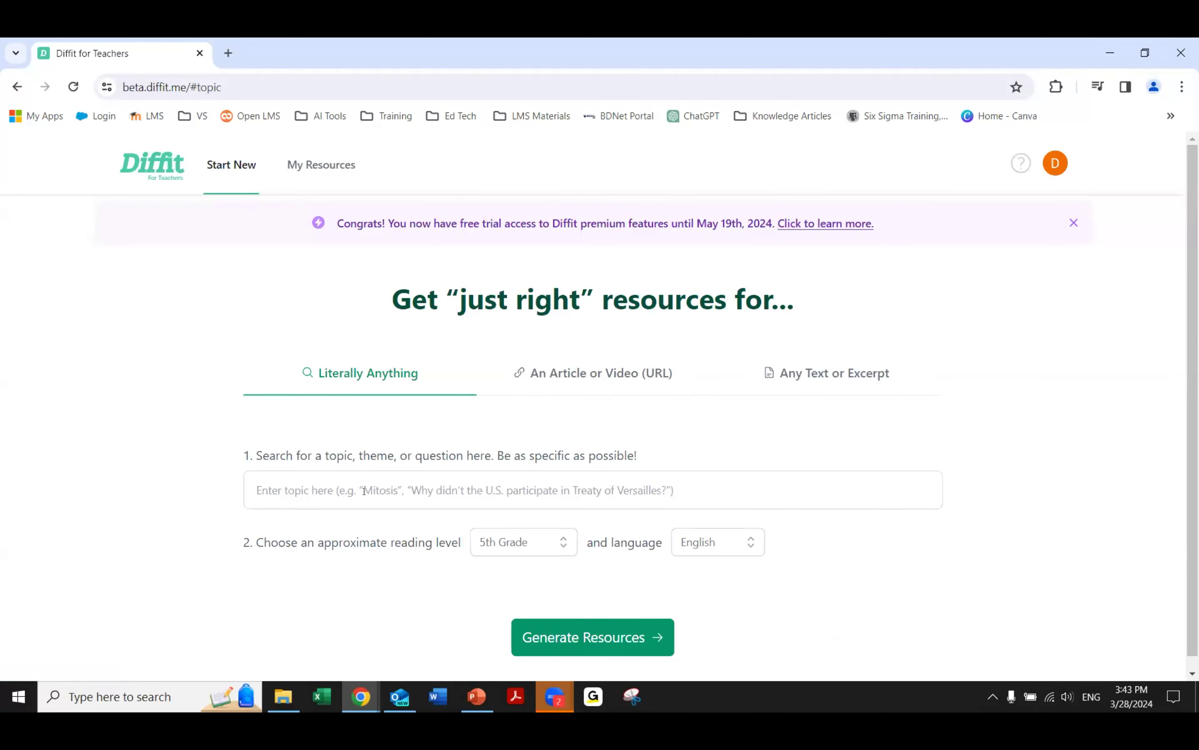
{"action": "left_click", "coordinate": [587, 372]}
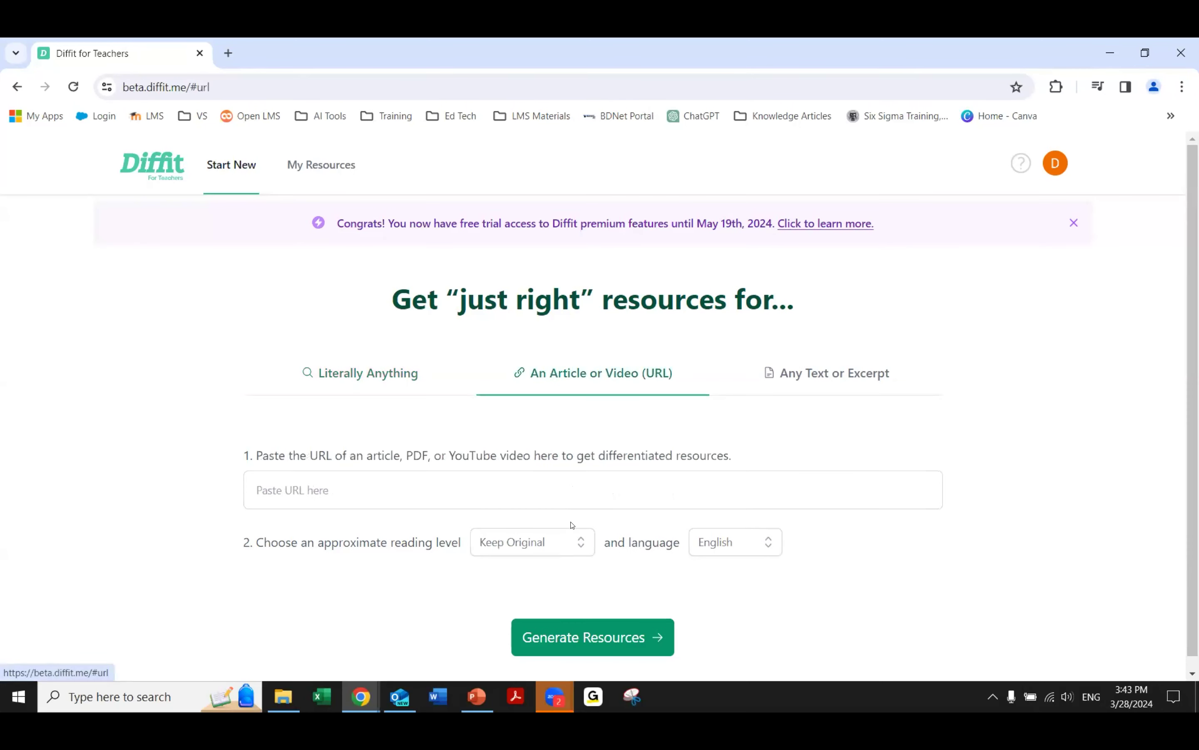
{"action": "left_click", "coordinate": [489, 482]}
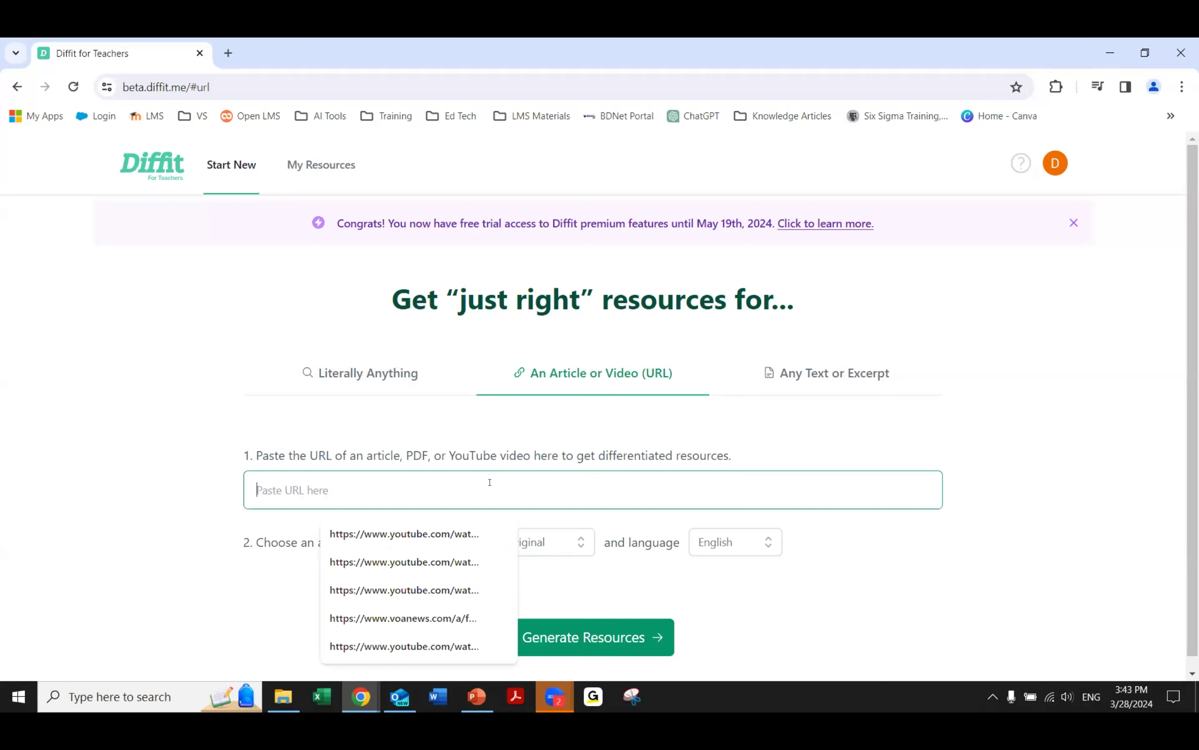
{"action": "left_click", "coordinate": [893, 542]}
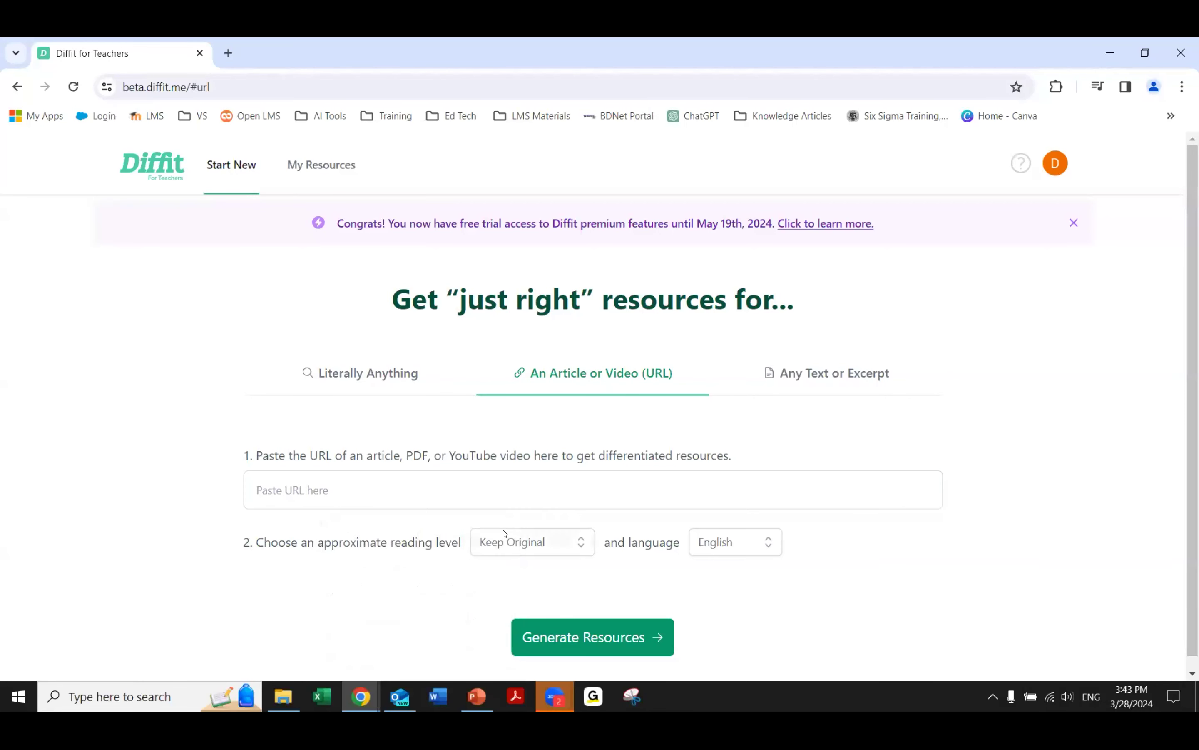
{"action": "left_click", "coordinate": [521, 545]}
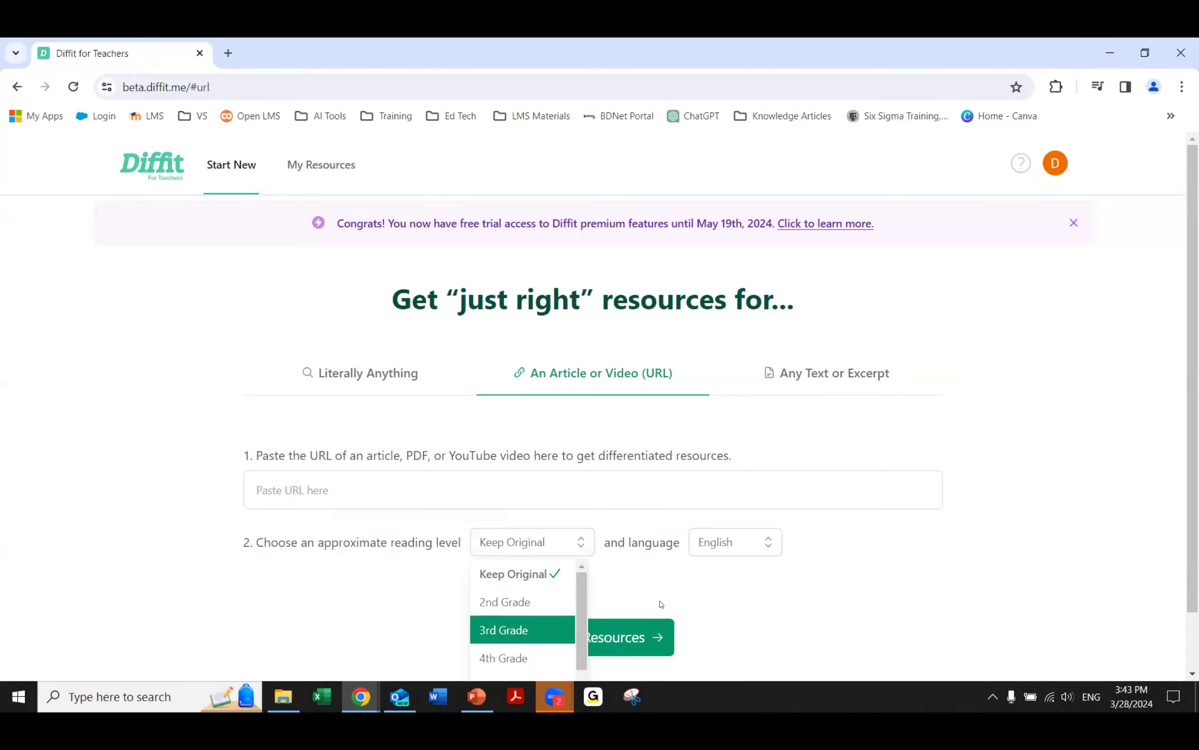
{"action": "left_click", "coordinate": [682, 552]}
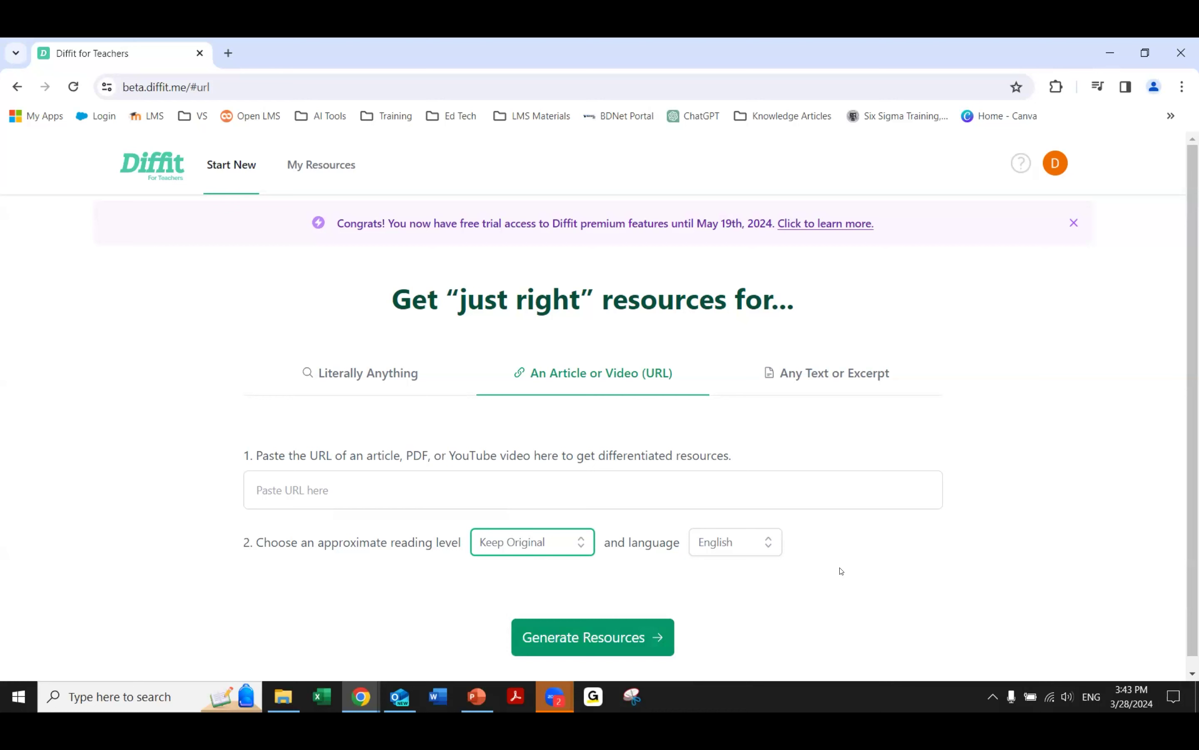
Open the 5th Grade English packet about the Baltimore Bridge crash from the saved resources.
{"action": "left_click", "coordinate": [330, 164]}
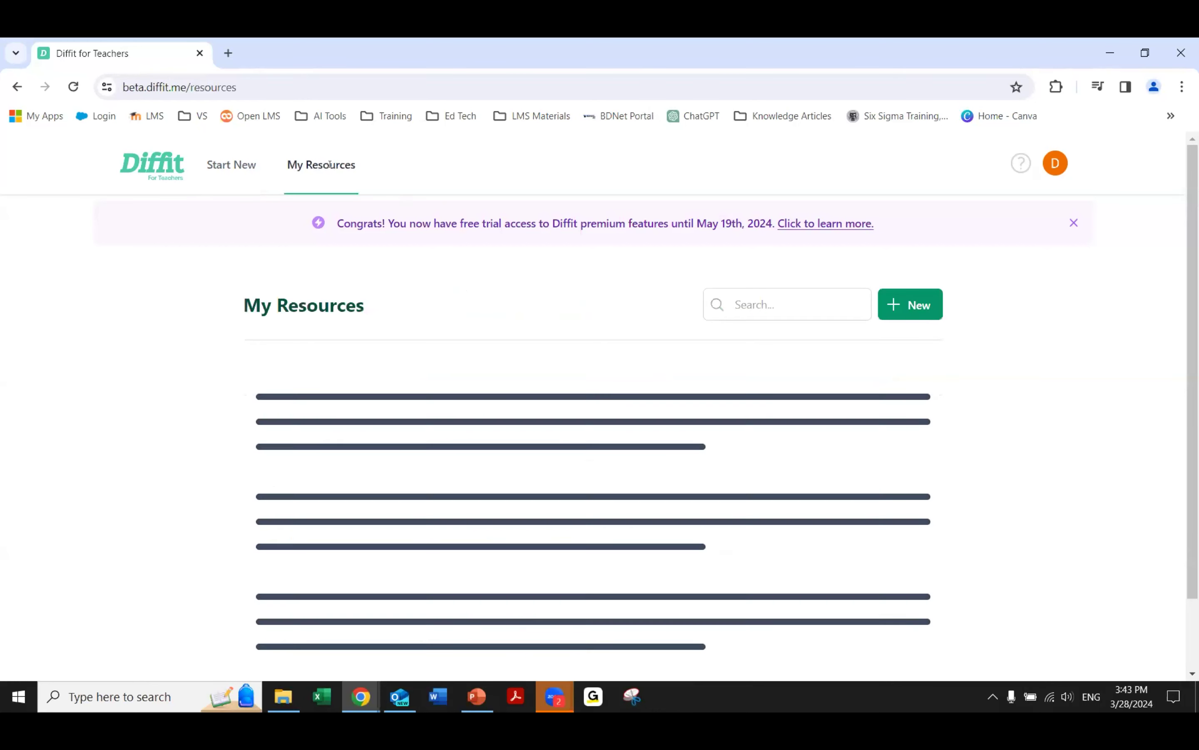
{"action": "left_click", "coordinate": [231, 165]}
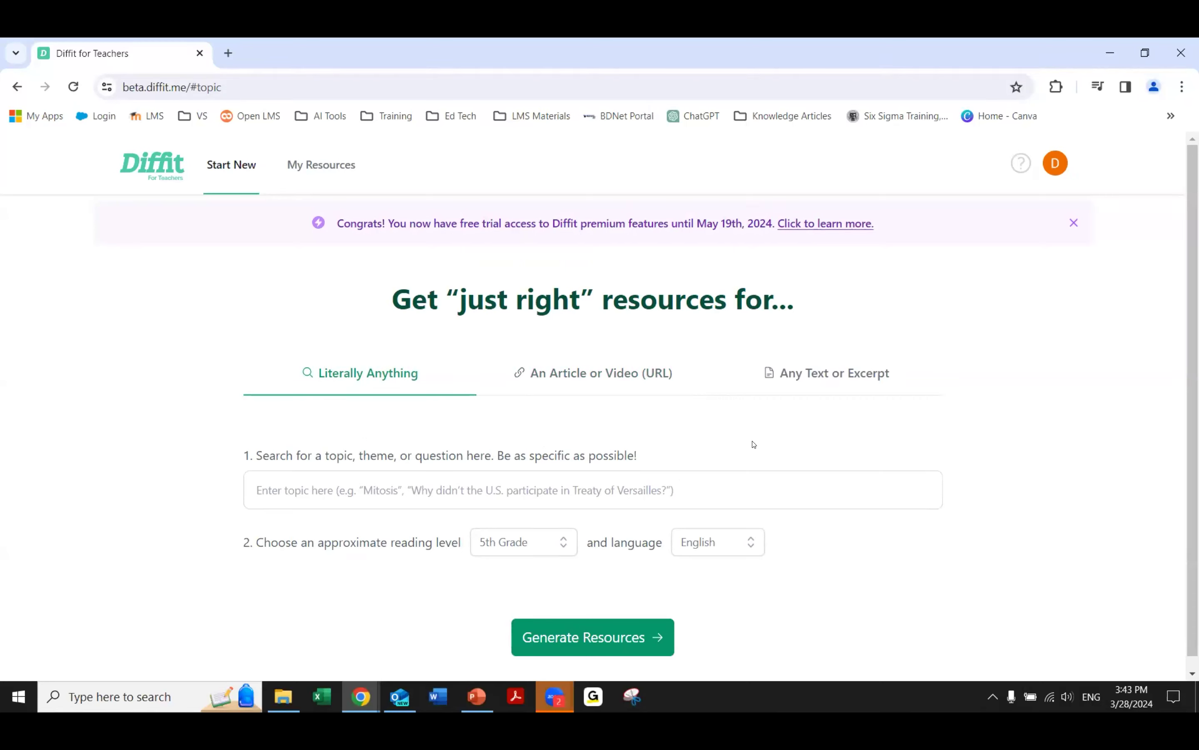
{"action": "left_click", "coordinate": [335, 164]}
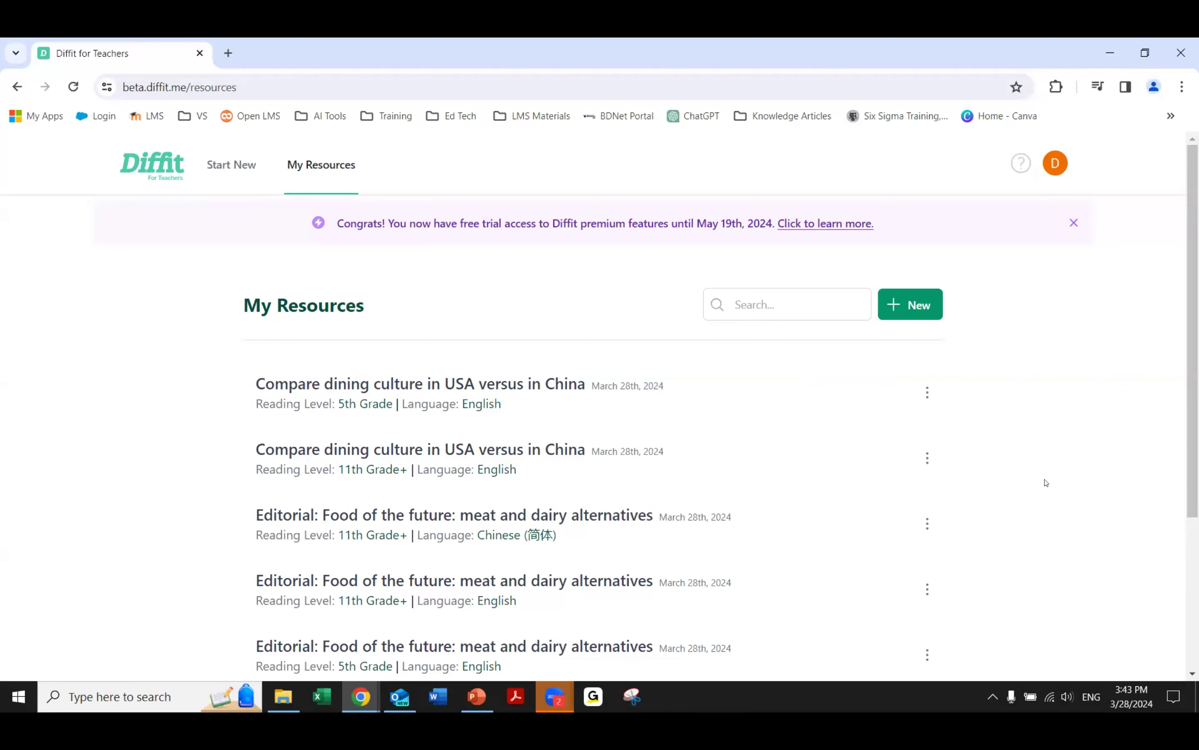
{"action": "scroll", "coordinate": [1046, 482], "scroll_direction": "down", "scroll_amount": 3}
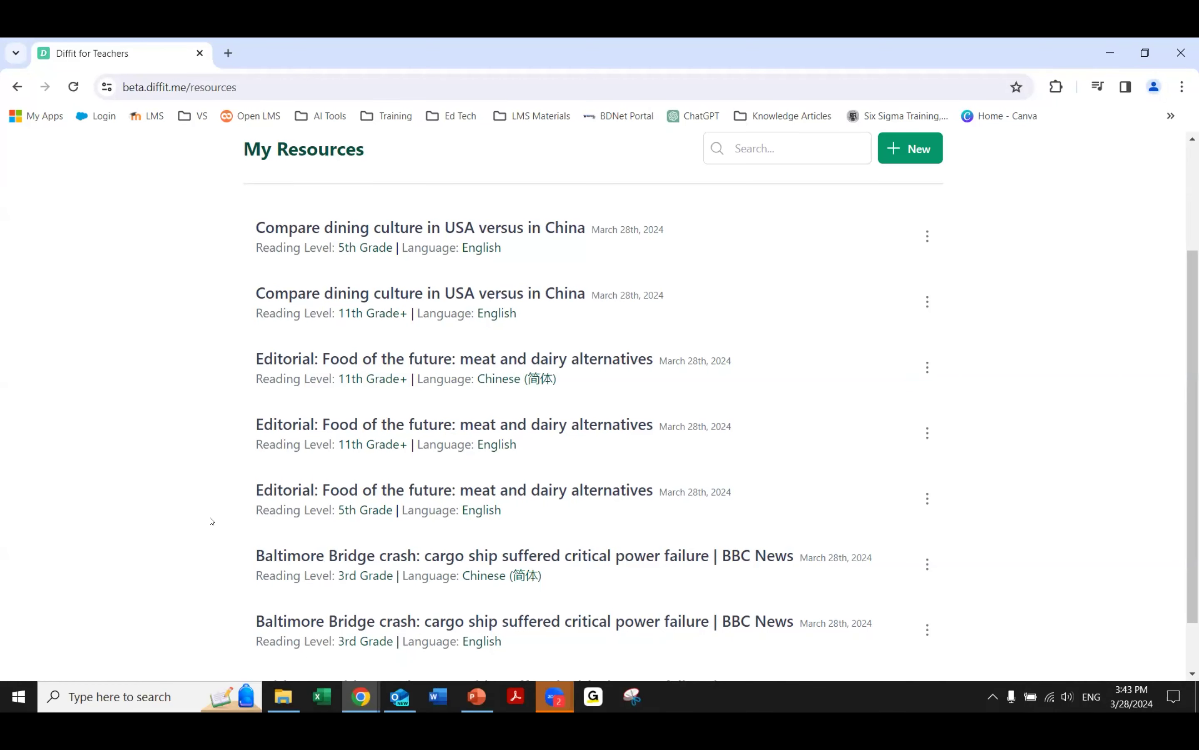
{"action": "scroll", "coordinate": [194, 497], "scroll_direction": "down", "scroll_amount": 2}
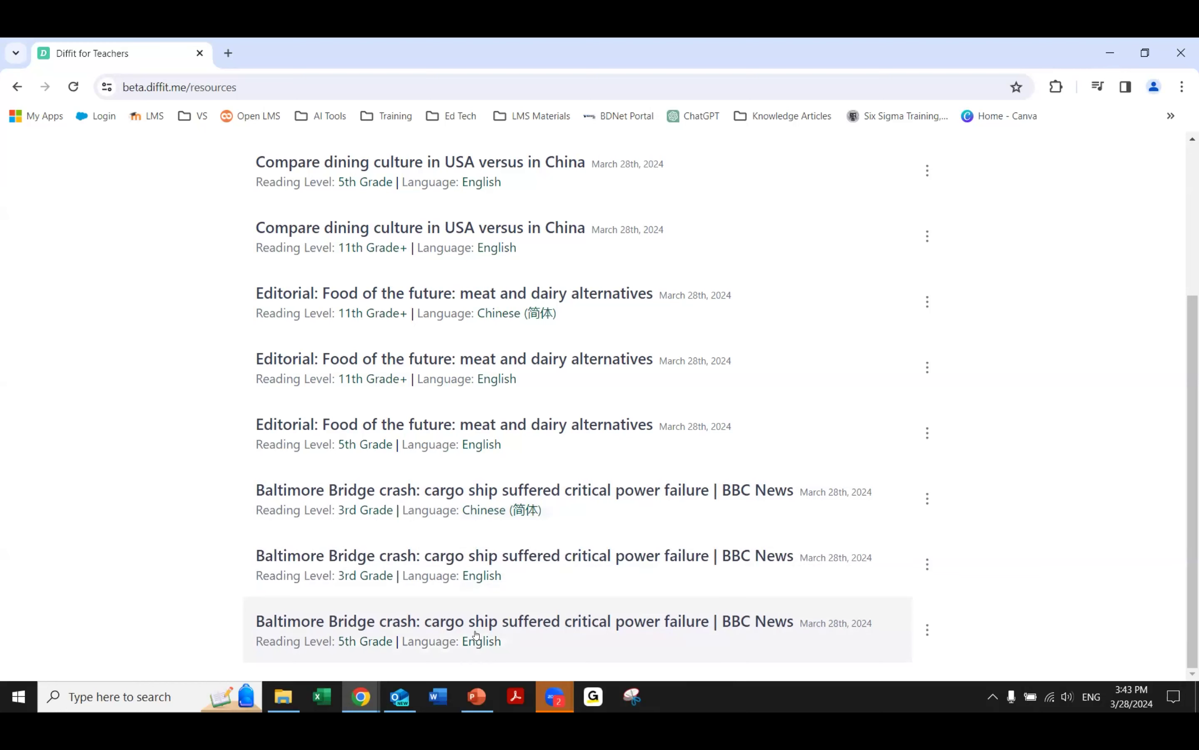
{"action": "left_click", "coordinate": [448, 637]}
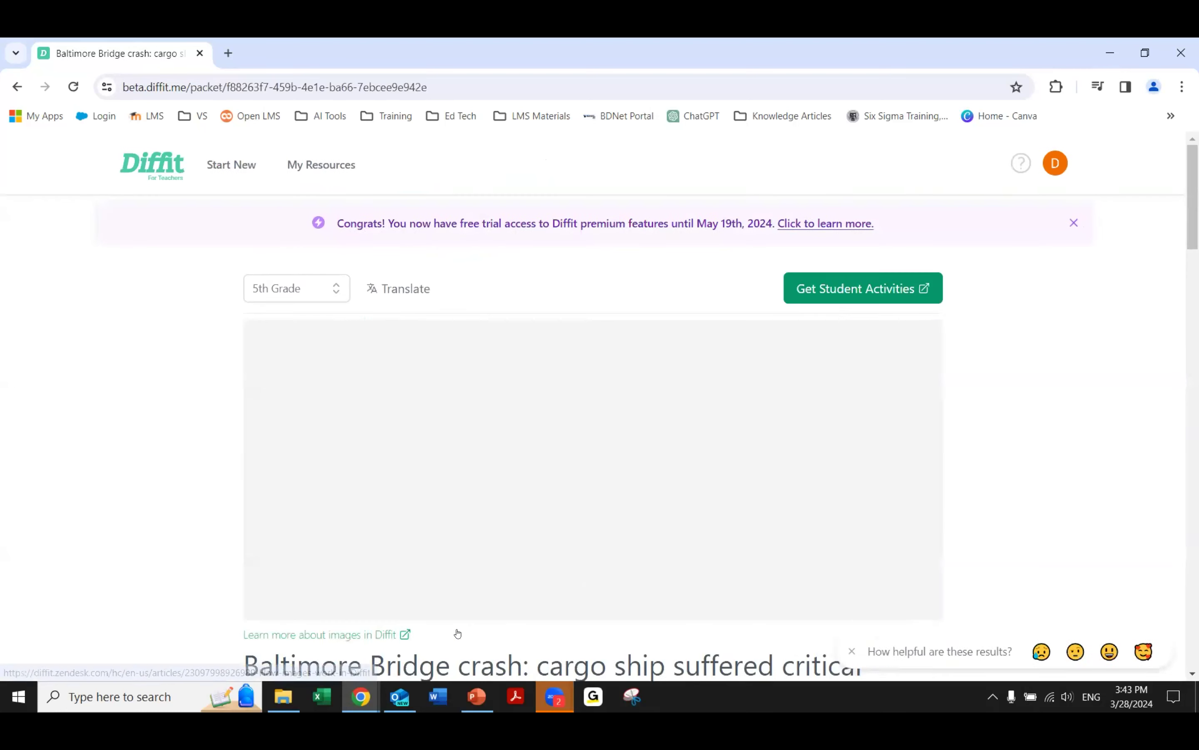
Try alternative cover images for the Baltimore Bridge packet, and choose the grey close-up of the ship's bow under the collapsed bridge.
{"action": "scroll", "coordinate": [1066, 422], "scroll_direction": "down", "scroll_amount": 3}
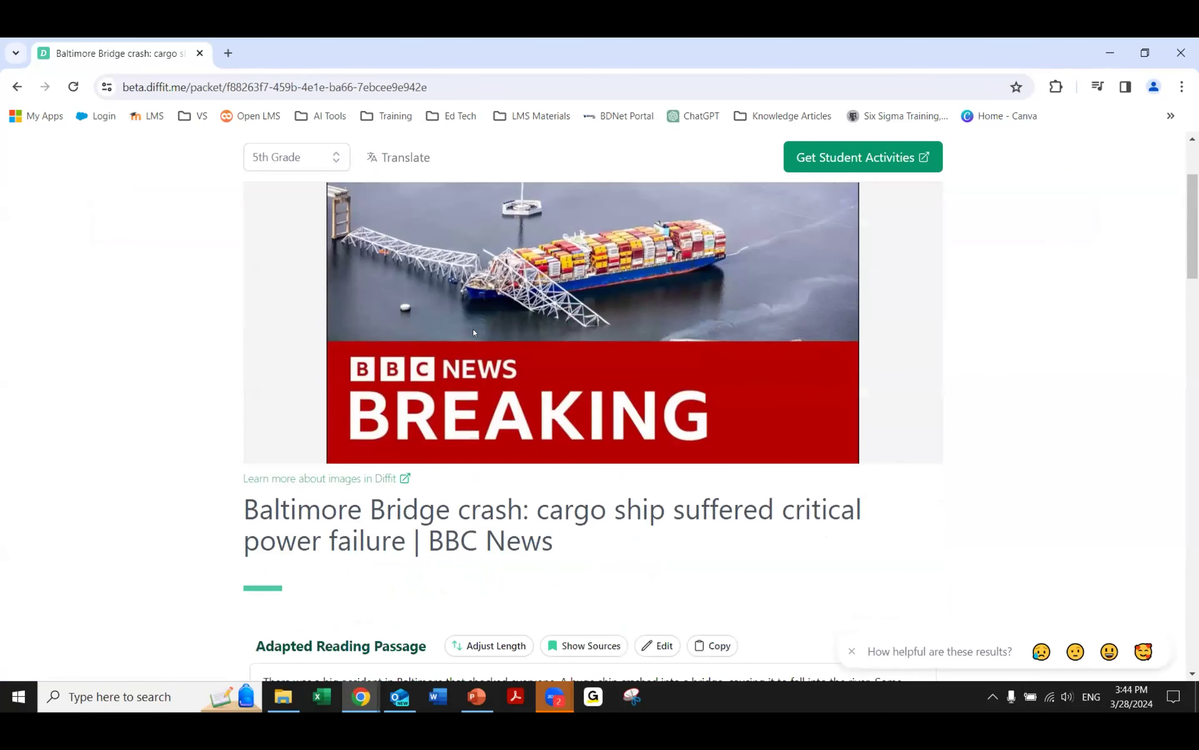
{"action": "mouse_move", "coordinate": [896, 327]}
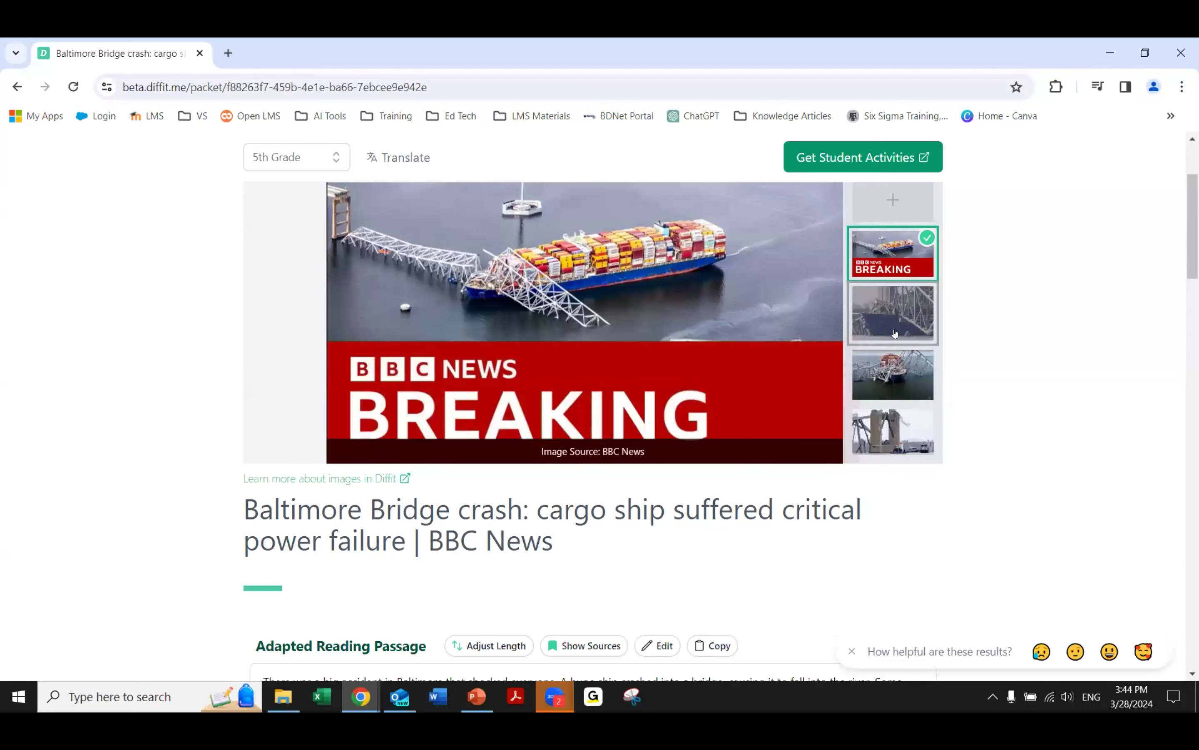
{"action": "scroll", "coordinate": [895, 334], "scroll_direction": "down", "scroll_amount": 1}
{"action": "left_click", "coordinate": [895, 297]}
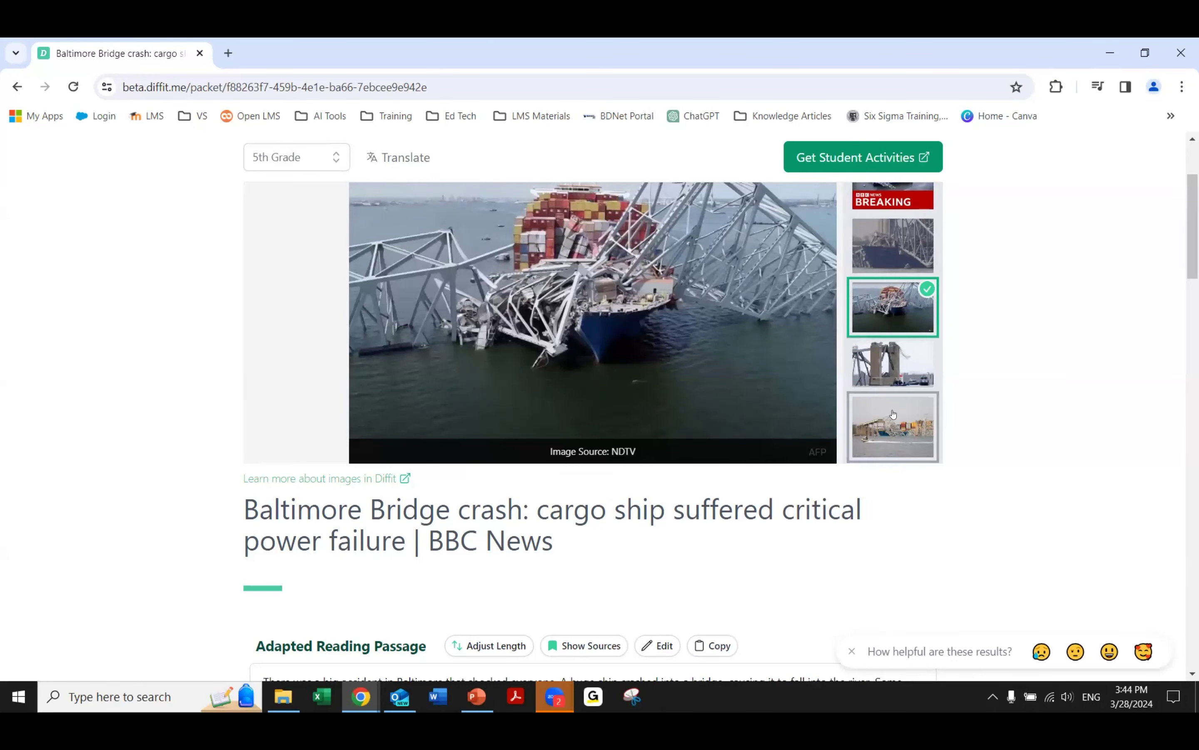
{"action": "left_click", "coordinate": [893, 364]}
{"action": "left_click", "coordinate": [887, 252]}
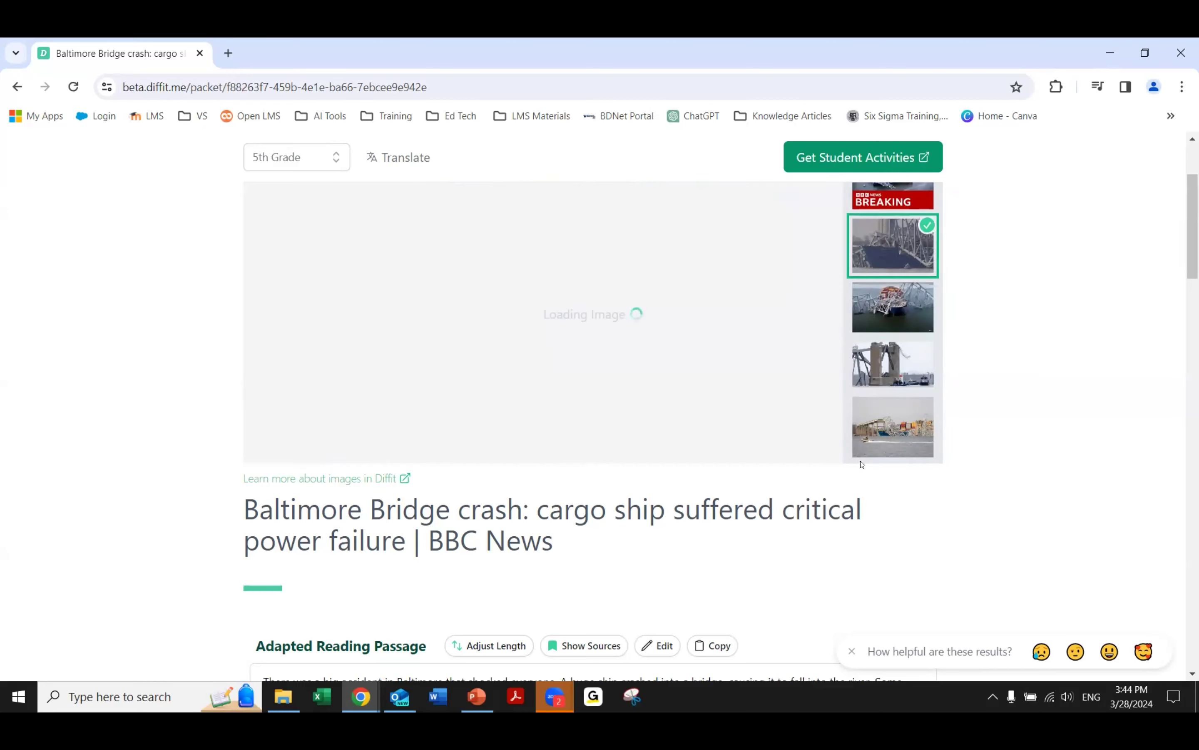
Review the Baltimore Bridge packet's adapted reading passage, summary and key vocabulary words.
{"action": "scroll", "coordinate": [149, 466], "scroll_direction": "down", "scroll_amount": 6}
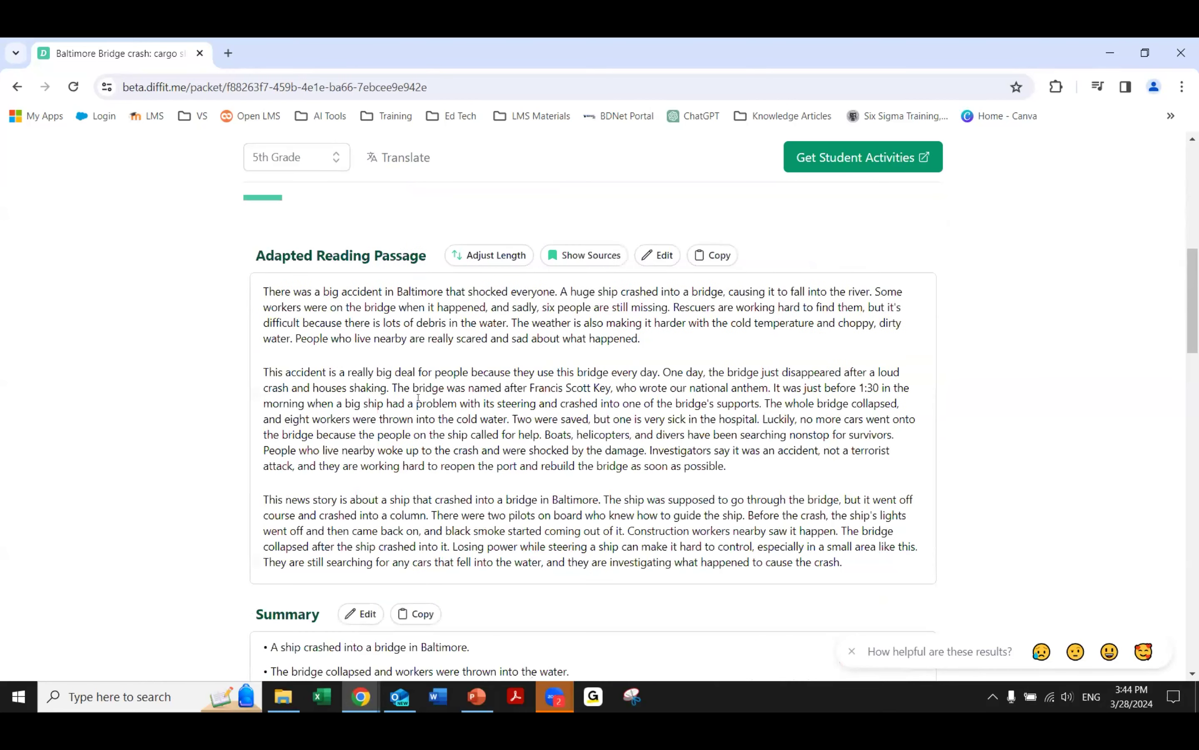
{"action": "scroll", "coordinate": [324, 483], "scroll_direction": "down", "scroll_amount": 3}
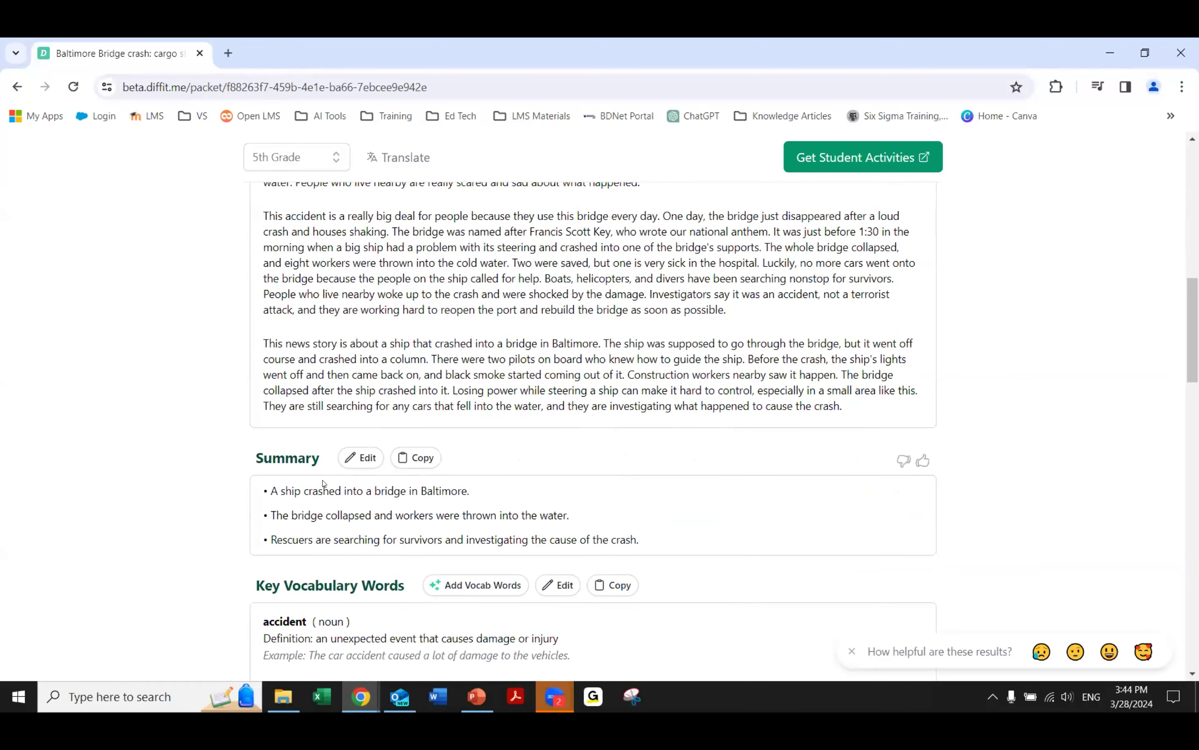
{"action": "scroll", "coordinate": [323, 481], "scroll_direction": "down", "scroll_amount": 4}
{"action": "scroll", "coordinate": [319, 476], "scroll_direction": "up", "scroll_amount": 10}
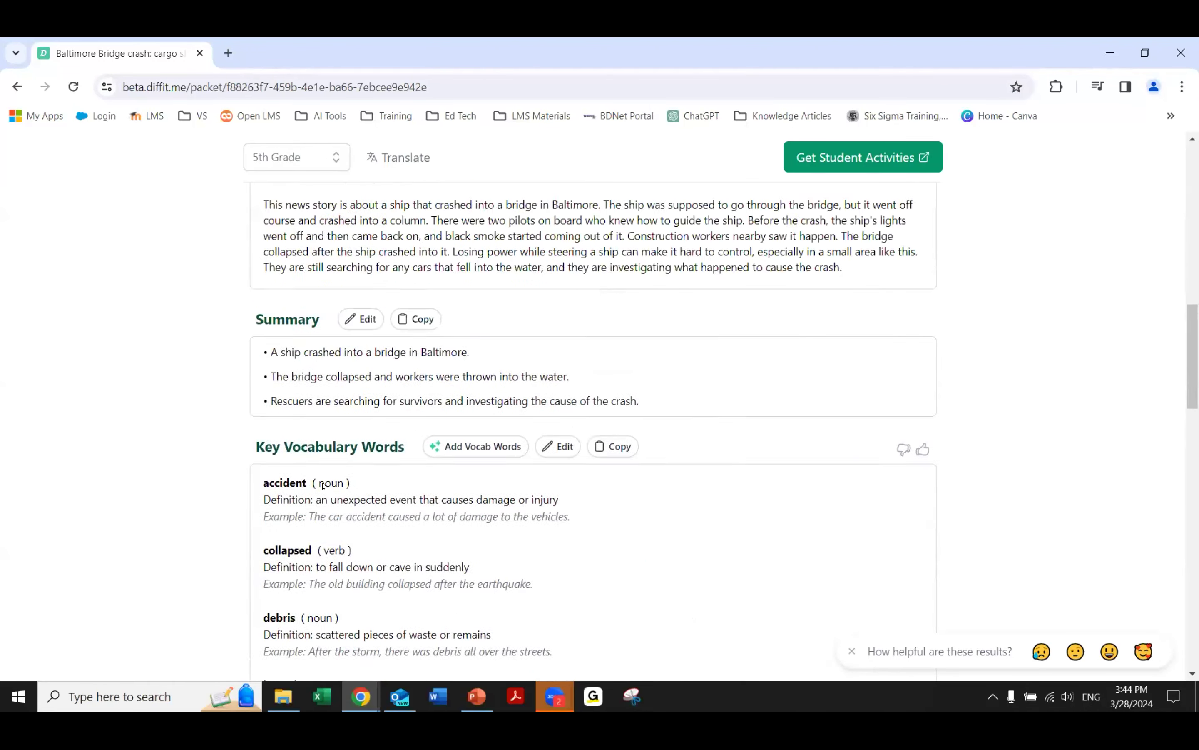
Check the adaptation length options for the adapted reading passage, trying Medium and Long, and close the settings without generating.
{"action": "scroll", "coordinate": [324, 485], "scroll_direction": "down", "scroll_amount": 3}
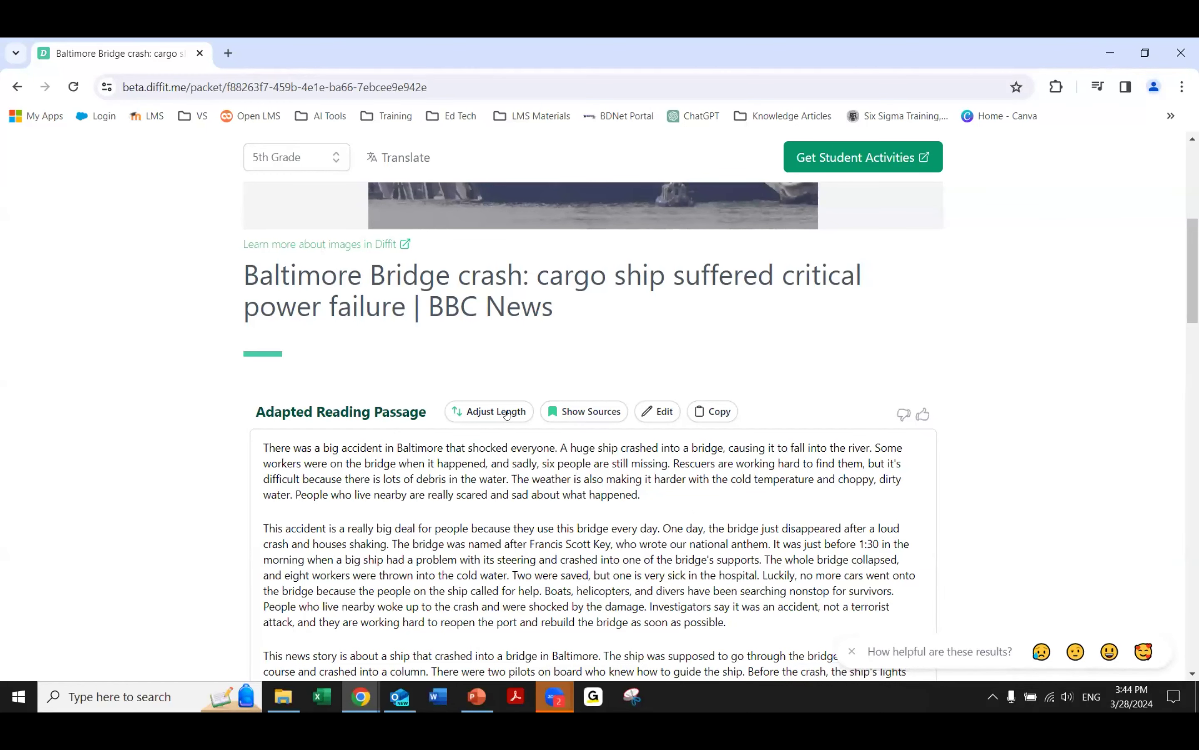
{"action": "scroll", "coordinate": [545, 521], "scroll_direction": "down", "scroll_amount": 1}
{"action": "scroll", "coordinate": [545, 521], "scroll_direction": "down", "scroll_amount": 2}
{"action": "scroll", "coordinate": [839, 577], "scroll_direction": "up", "scroll_amount": 2}
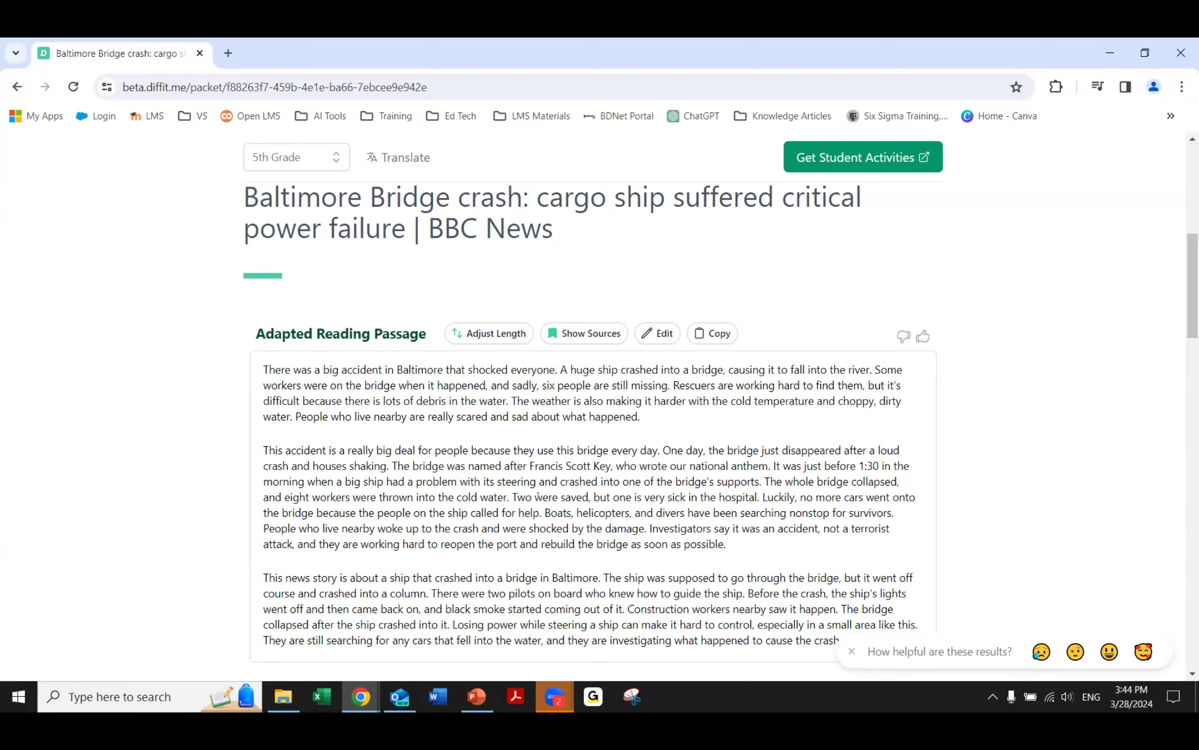
{"action": "left_click", "coordinate": [486, 335]}
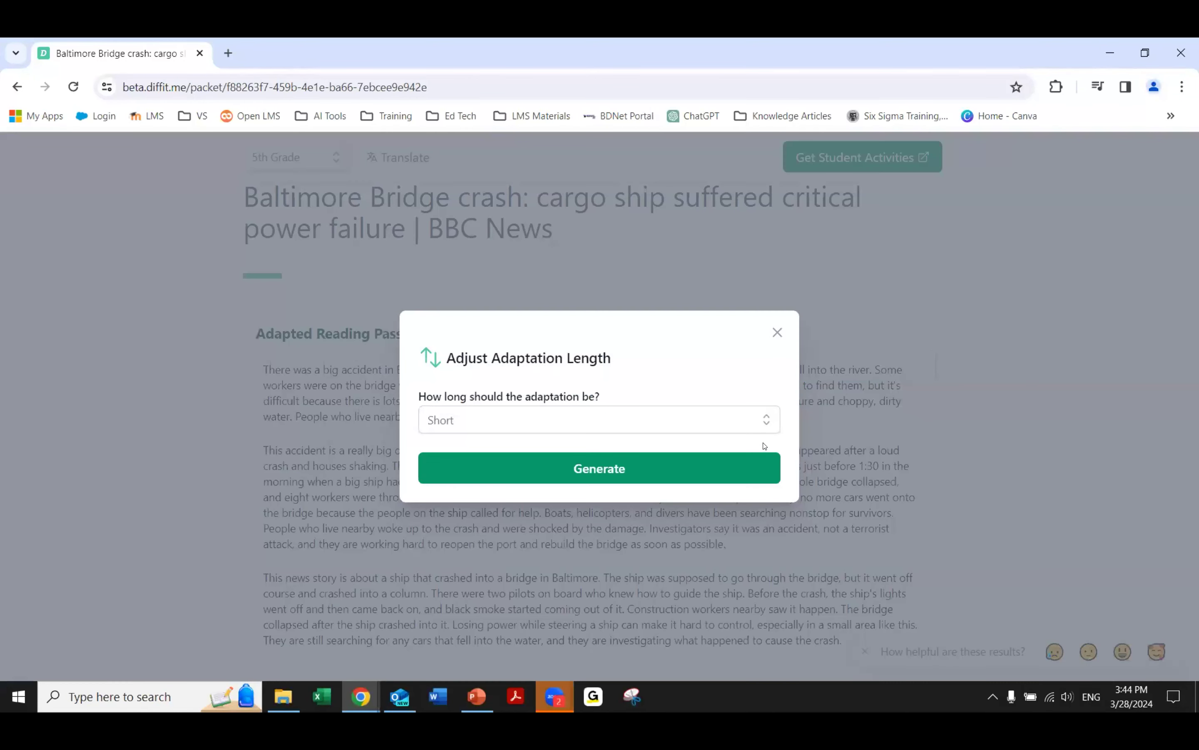
{"action": "left_click", "coordinate": [766, 426]}
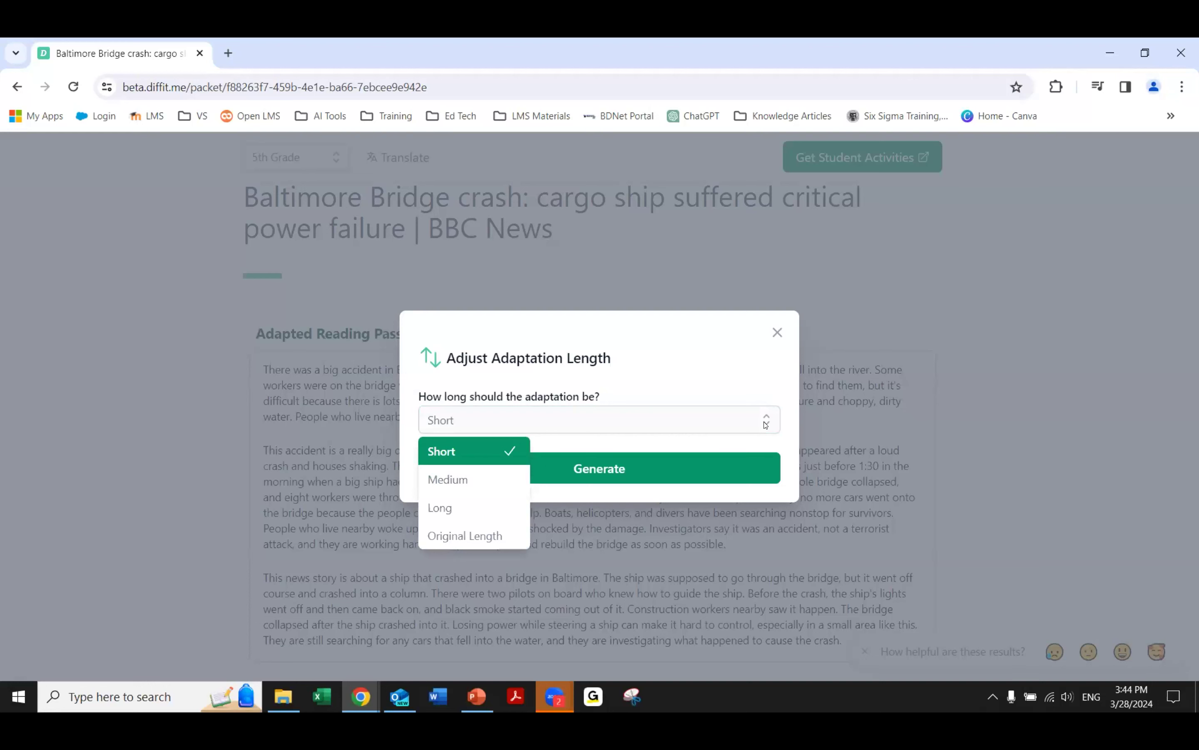
{"action": "left_click", "coordinate": [444, 481]}
{"action": "left_click", "coordinate": [453, 425]}
{"action": "left_click", "coordinate": [441, 508]}
{"action": "left_click", "coordinate": [456, 425]}
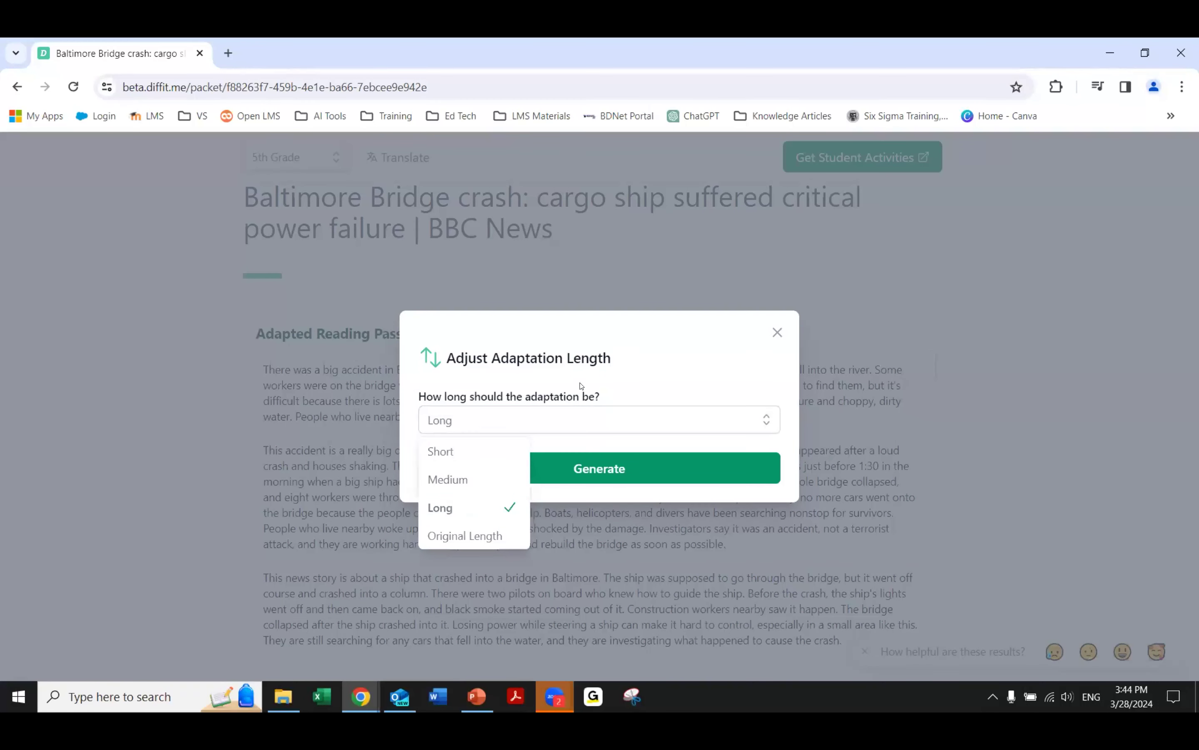
{"action": "left_click", "coordinate": [674, 435]}
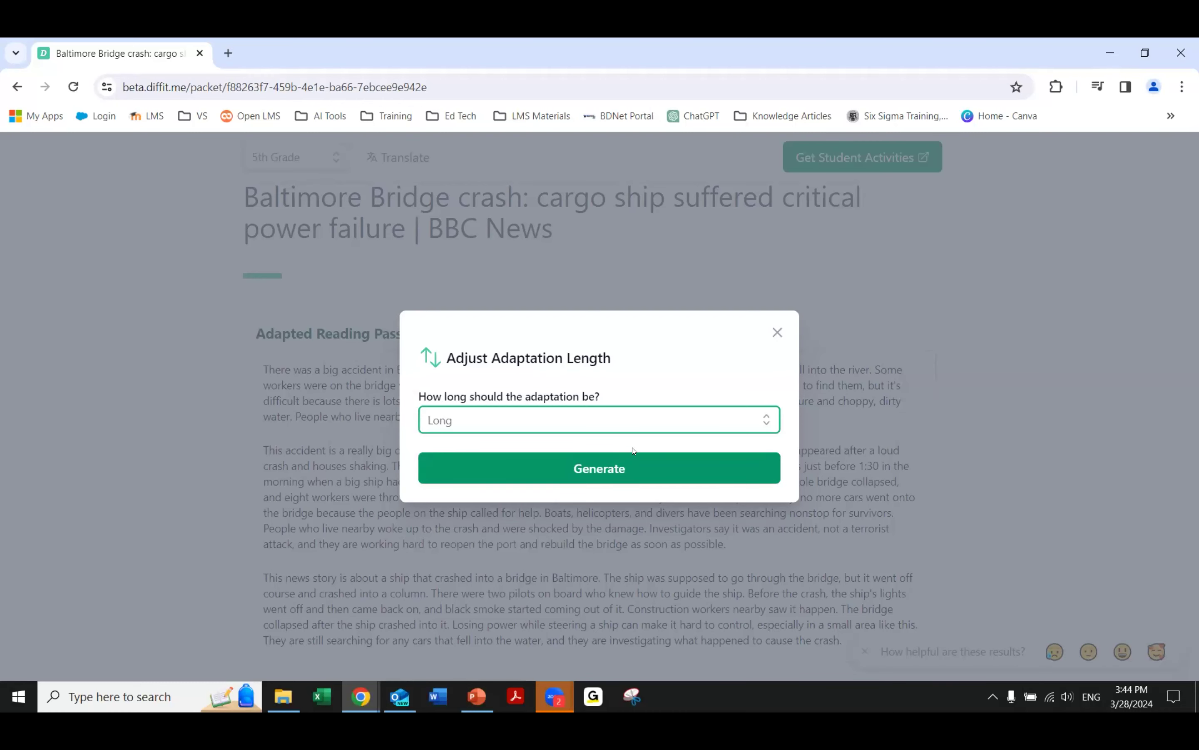
{"action": "left_click", "coordinate": [777, 333]}
Review the rest of the Baltimore Bridge packet, from the key vocabulary and multiple choice questions to the open-ended prompts.
{"action": "scroll", "coordinate": [912, 466], "scroll_direction": "down", "scroll_amount": 1}
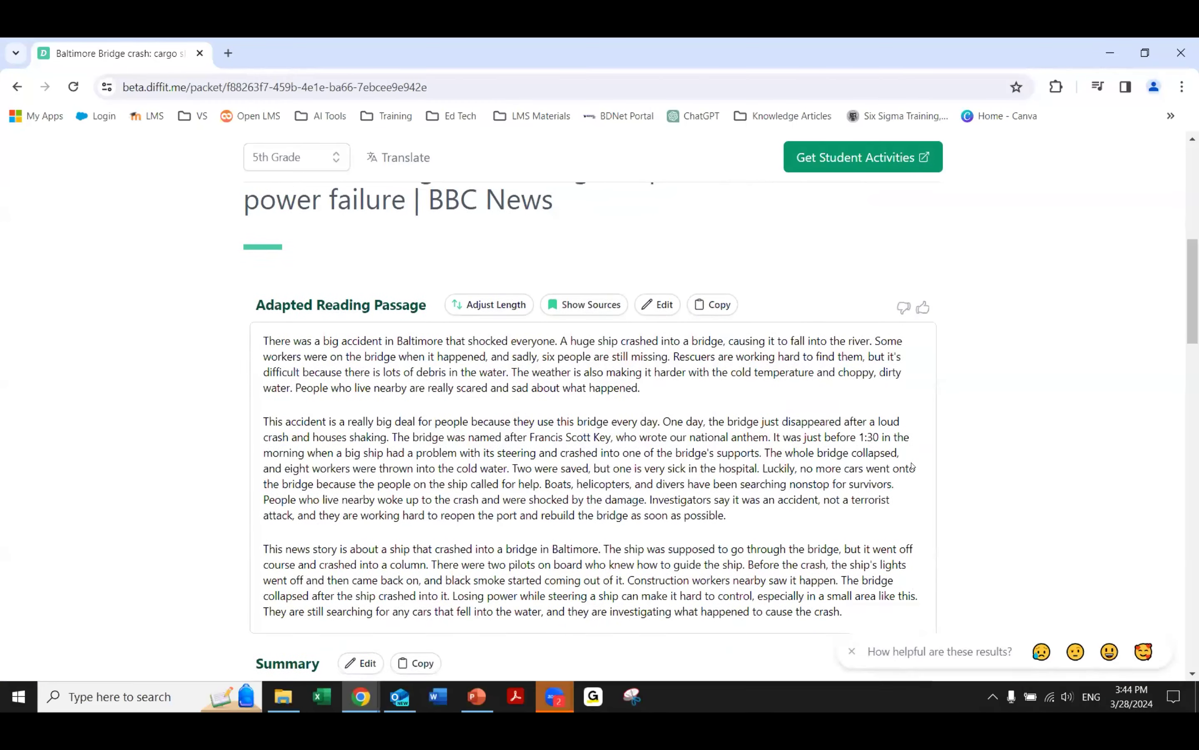
{"action": "scroll", "coordinate": [912, 466], "scroll_direction": "down", "scroll_amount": 10}
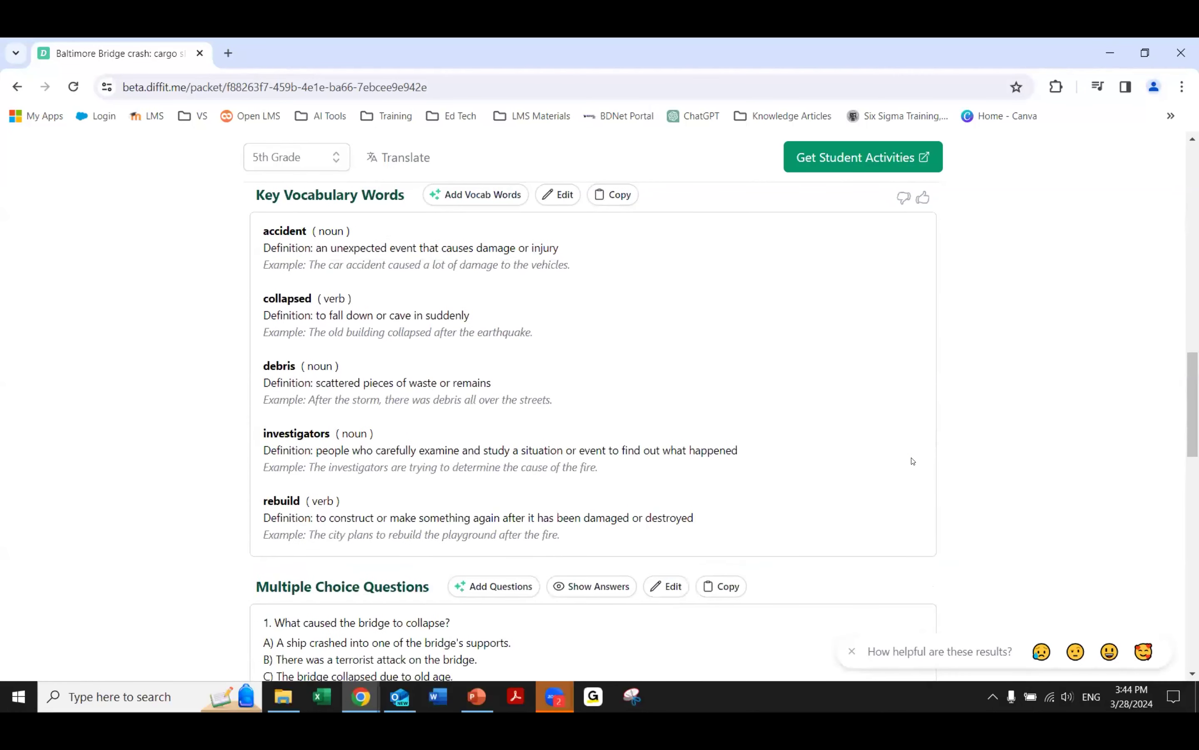
{"action": "scroll", "coordinate": [913, 461], "scroll_direction": "up", "scroll_amount": 12}
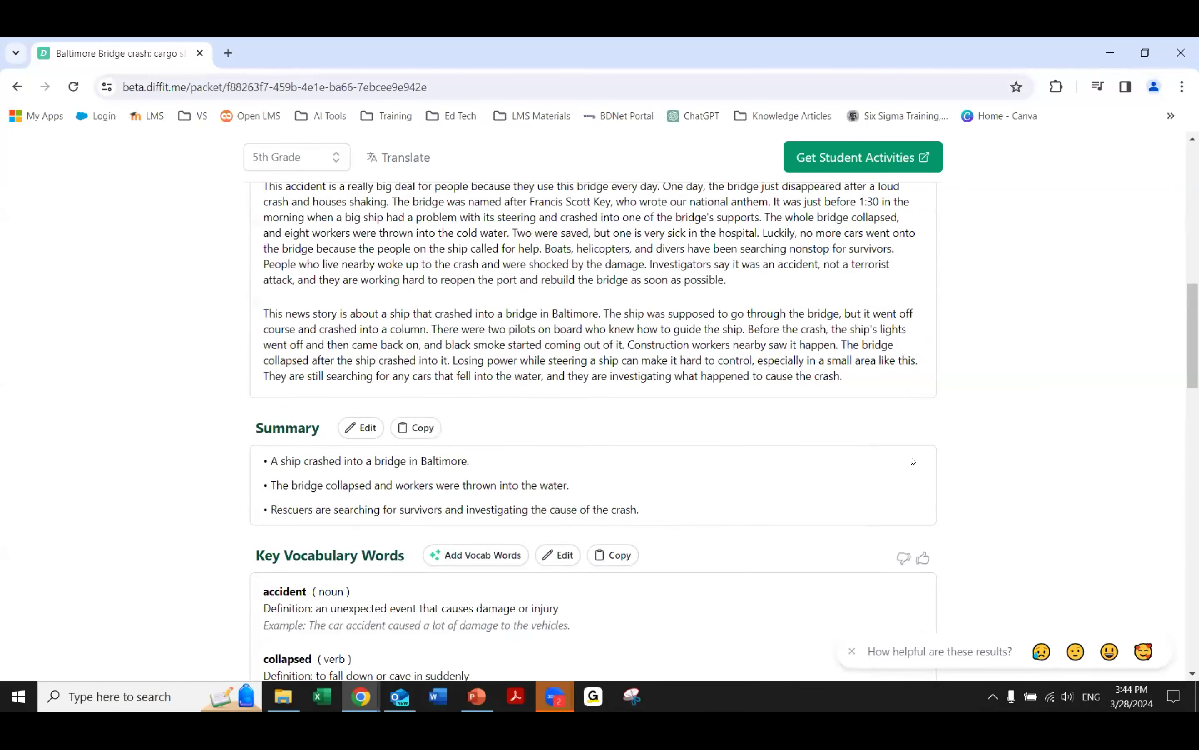
{"action": "scroll", "coordinate": [913, 461], "scroll_direction": "down", "scroll_amount": 2}
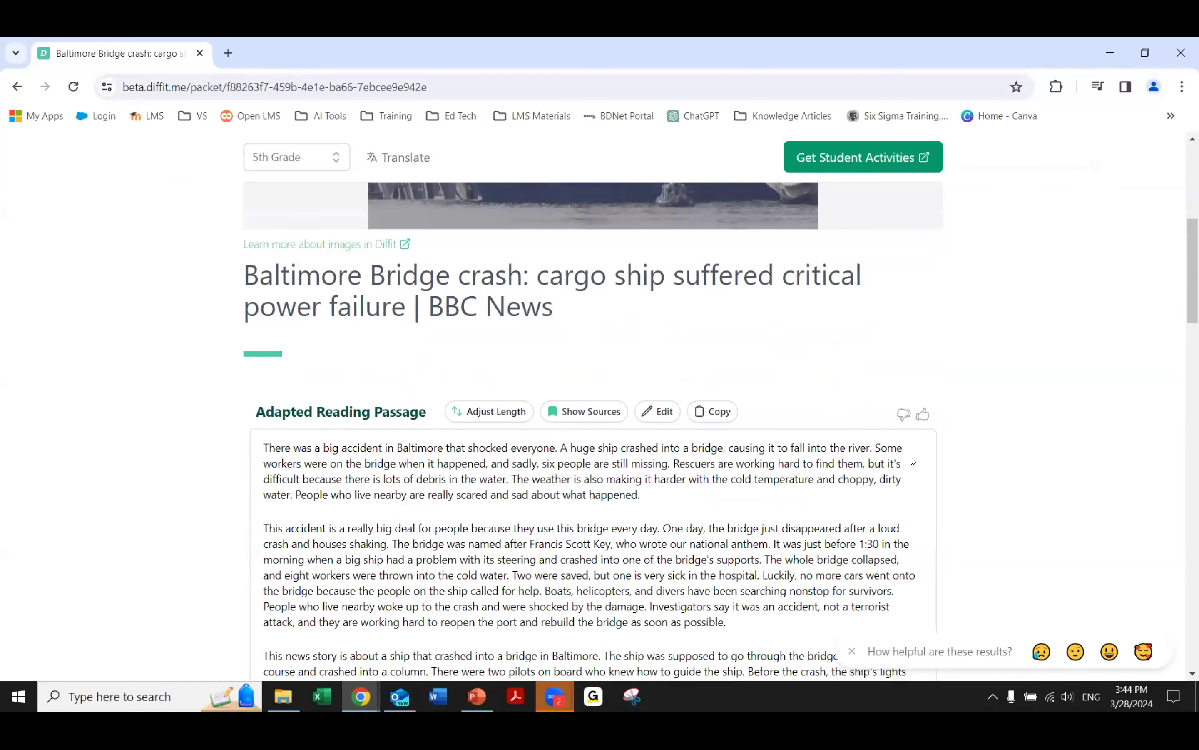
{"action": "scroll", "coordinate": [913, 461], "scroll_direction": "down", "scroll_amount": 15}
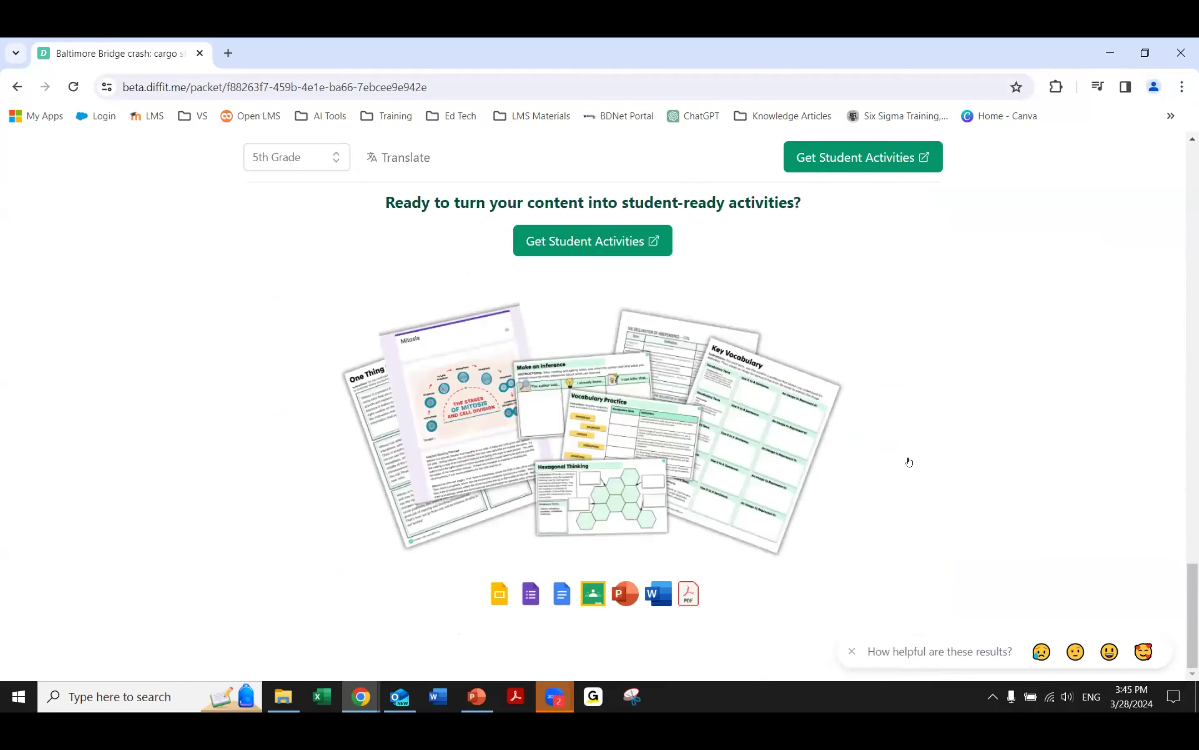
{"action": "scroll", "coordinate": [909, 462], "scroll_direction": "up", "scroll_amount": 7}
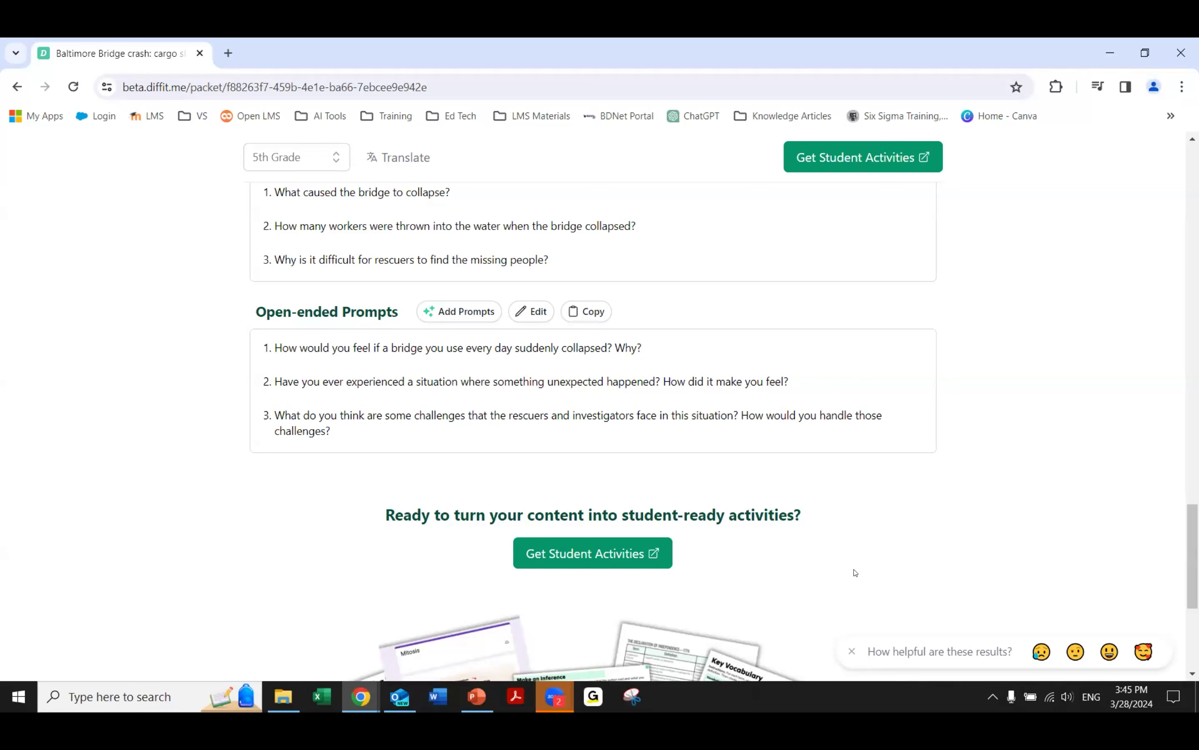
Open the student activities for the packet and browse the Summarize Learning, Vocabulary and Reading Strategies templates.
{"action": "left_click", "coordinate": [586, 552]}
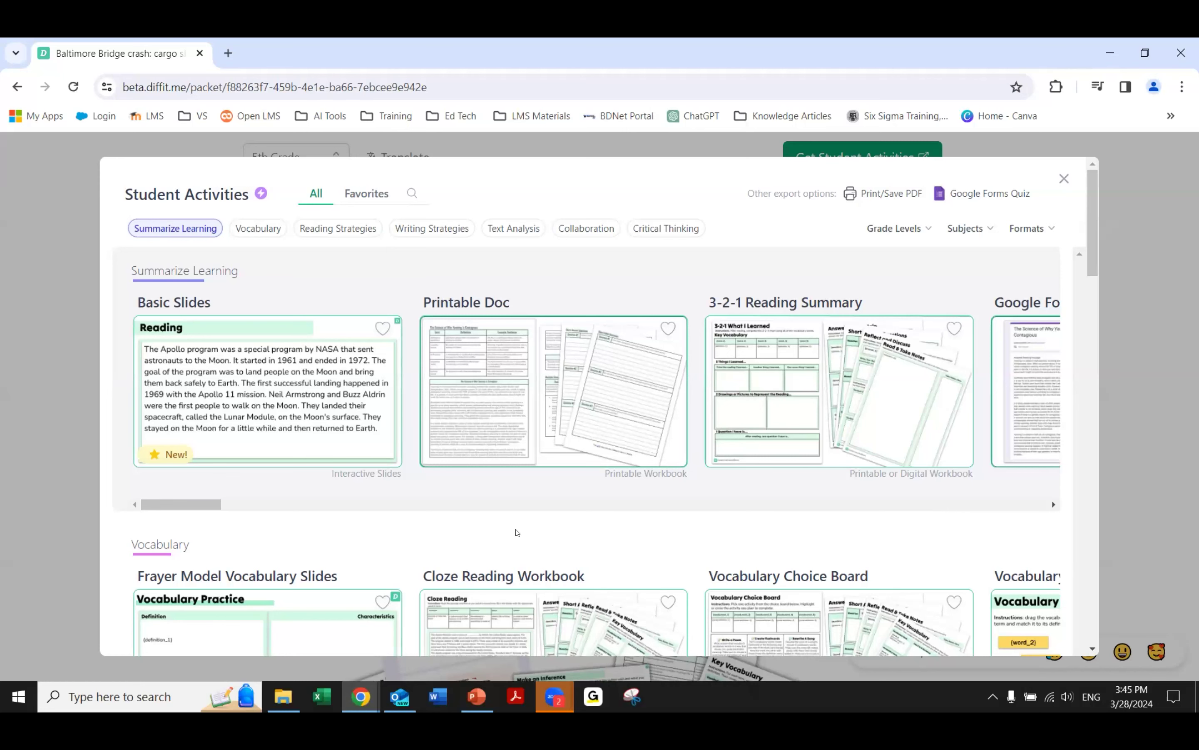
{"action": "scroll", "coordinate": [489, 525], "scroll_direction": "down", "scroll_amount": 3}
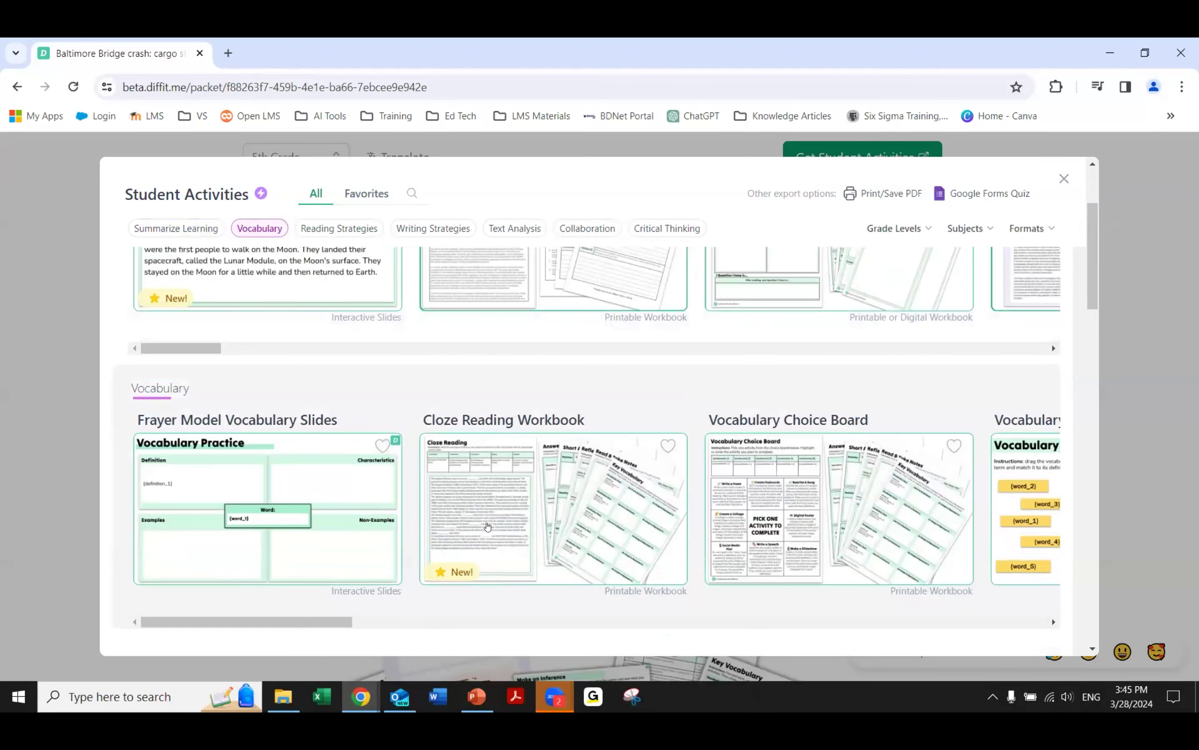
{"action": "scroll", "coordinate": [163, 417], "scroll_direction": "down", "scroll_amount": 3}
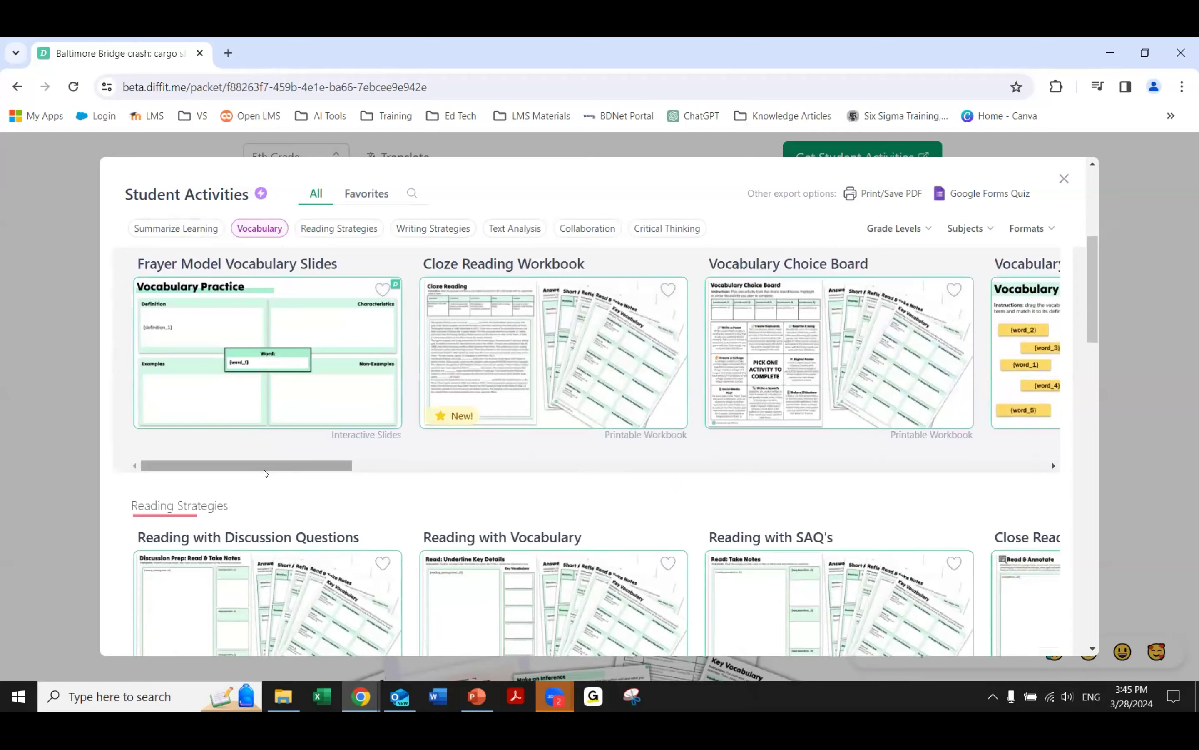
{"action": "scroll", "coordinate": [266, 473], "scroll_direction": "up", "scroll_amount": 6}
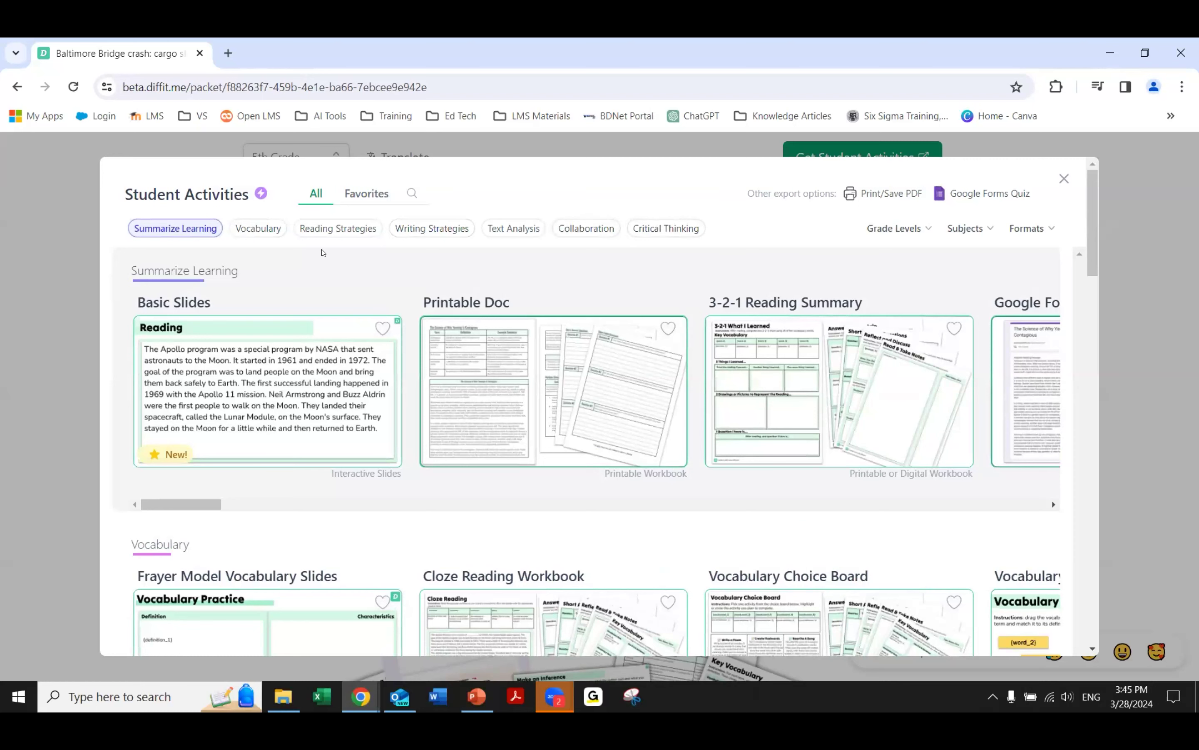
Generate the Reading with Discussion Questions activity for the packet and open it in Google Slides.
{"action": "scroll", "coordinate": [329, 443], "scroll_direction": "down", "scroll_amount": 1}
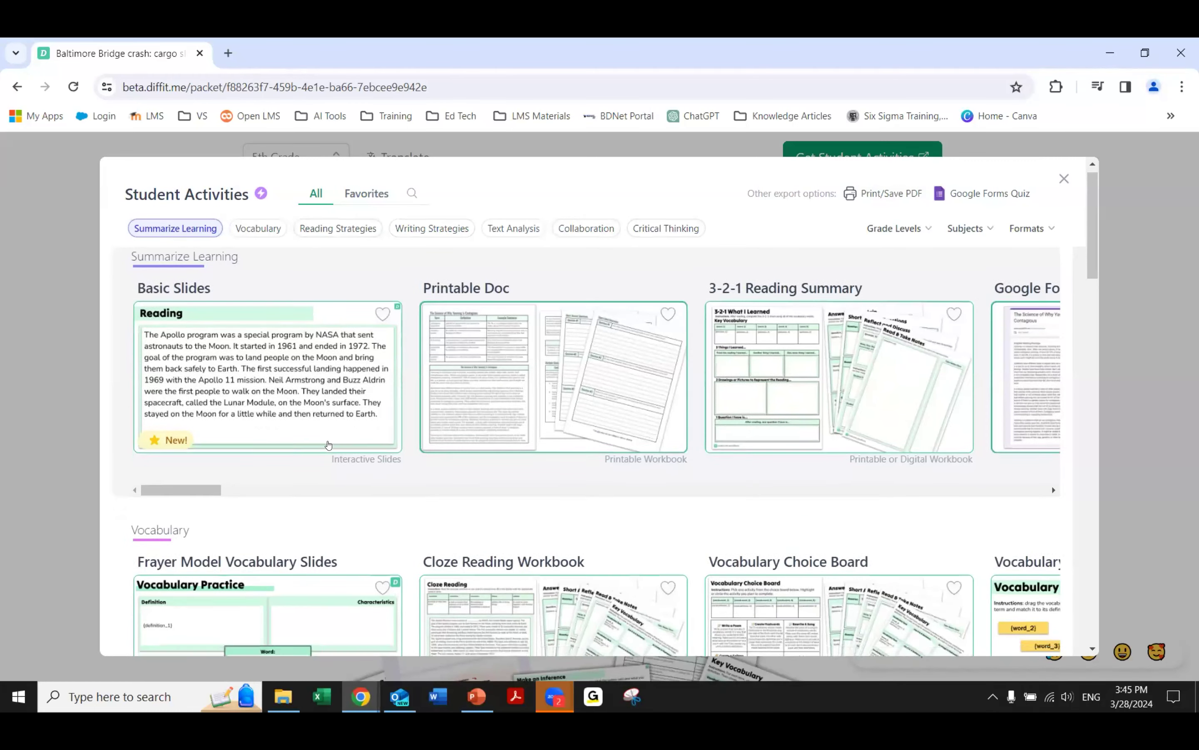
{"action": "scroll", "coordinate": [328, 443], "scroll_direction": "down", "scroll_amount": 4}
{"action": "scroll", "coordinate": [329, 443], "scroll_direction": "down", "scroll_amount": 4}
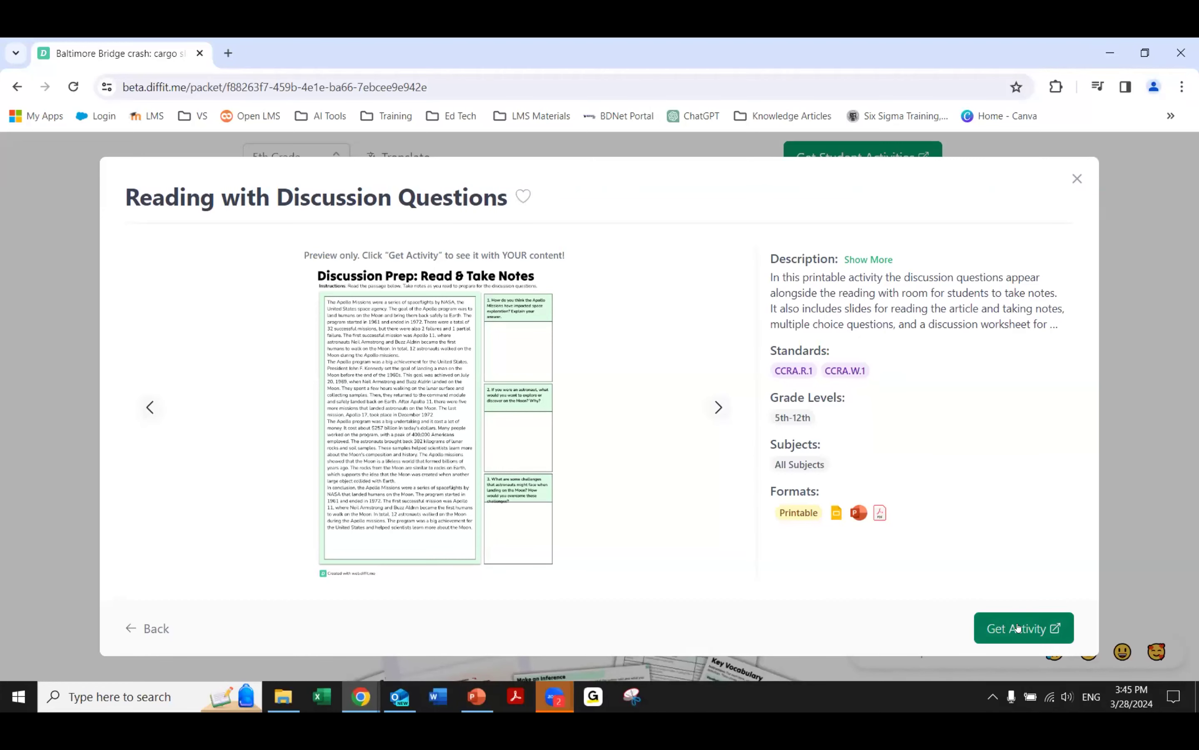
{"action": "left_click", "coordinate": [1035, 633]}
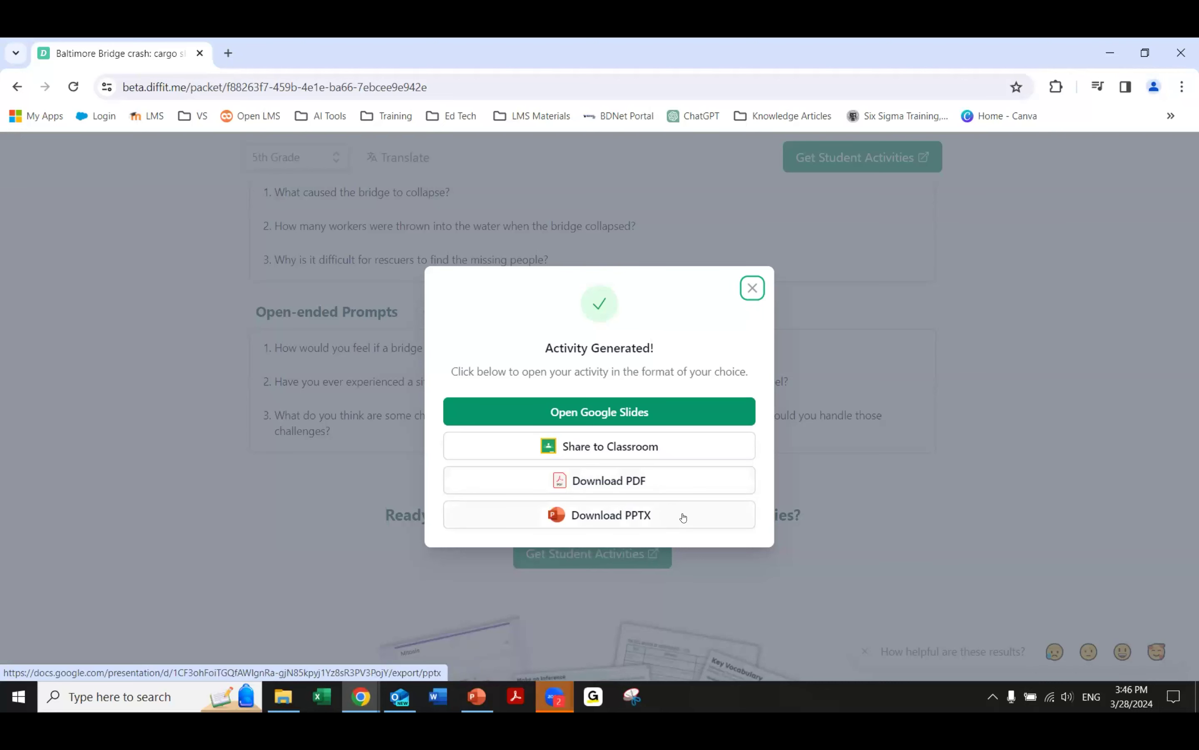
{"action": "left_click", "coordinate": [596, 411]}
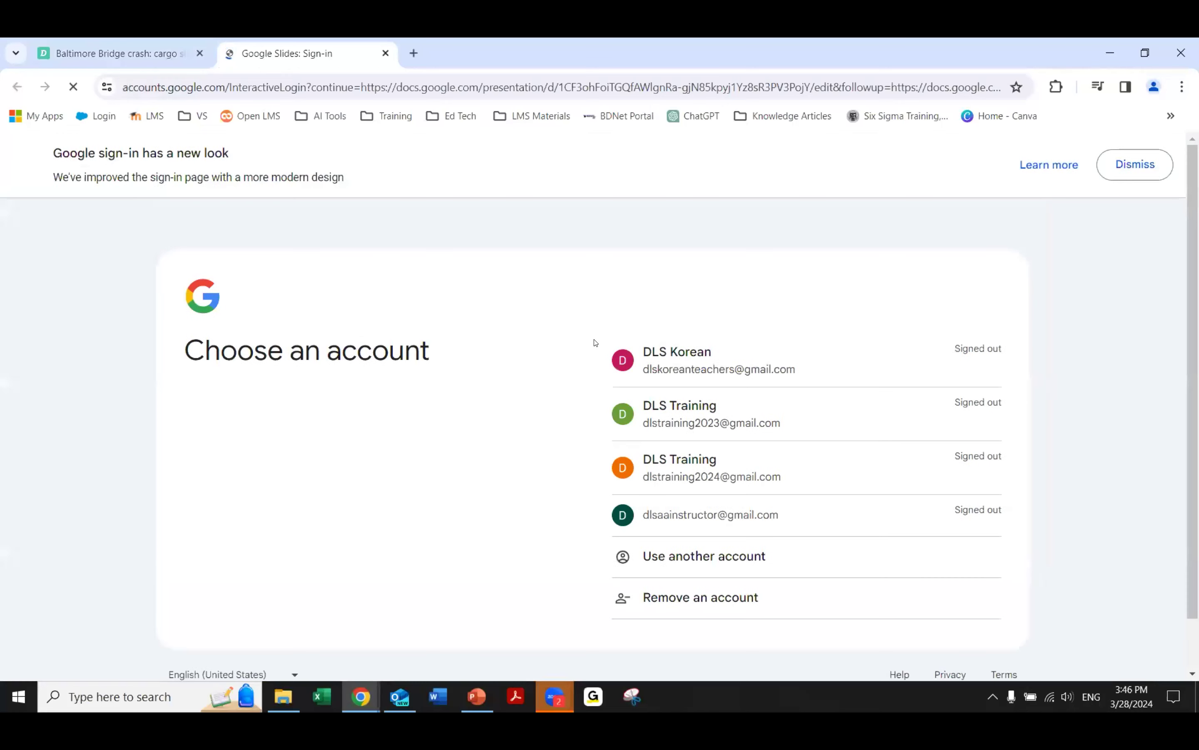
Sign in to Google with the 2024 training account, entering the account password, and continue to the generated presentation.
{"action": "left_click", "coordinate": [671, 463]}
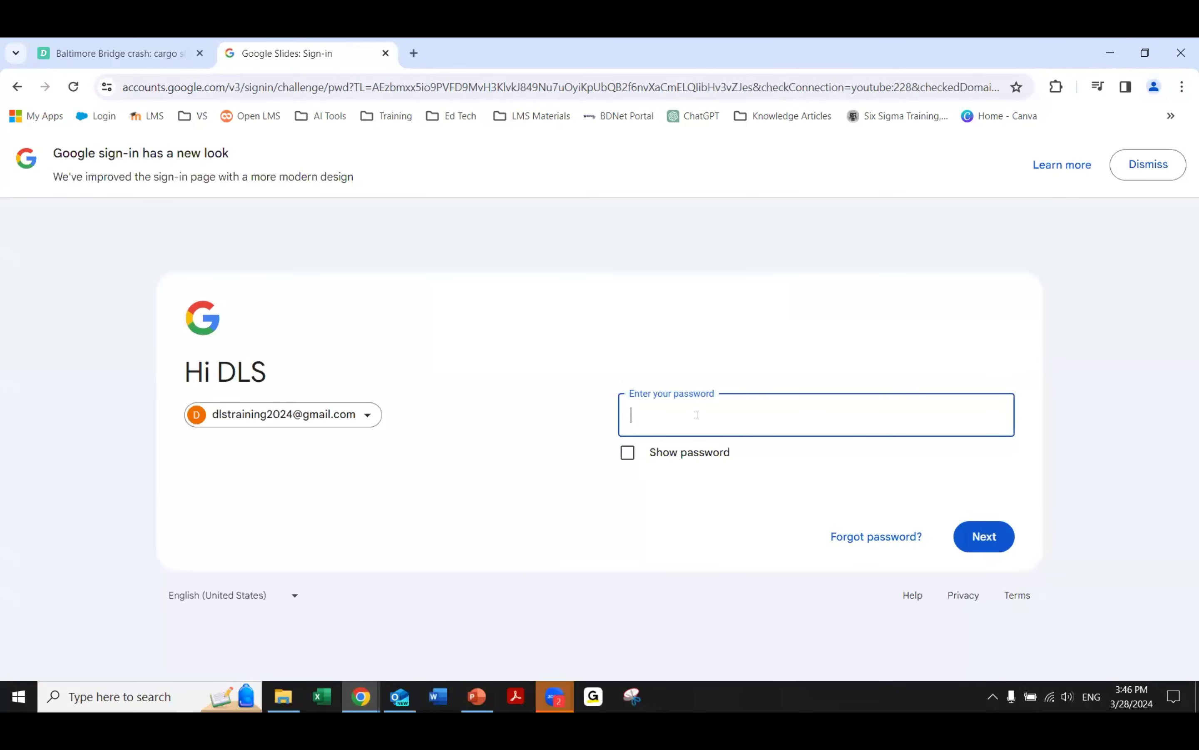
{"action": "type", "text": "••••••••••"}
{"action": "key", "text": "Return"}
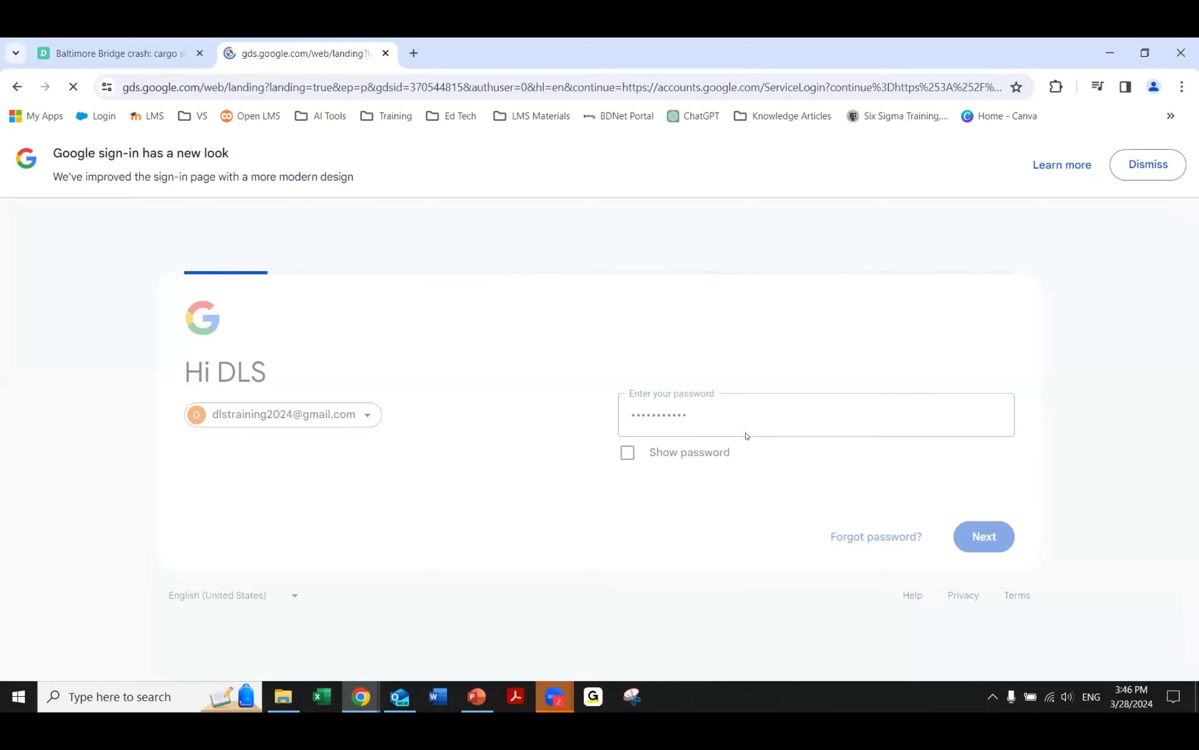
{"action": "left_click", "coordinate": [476, 639]}
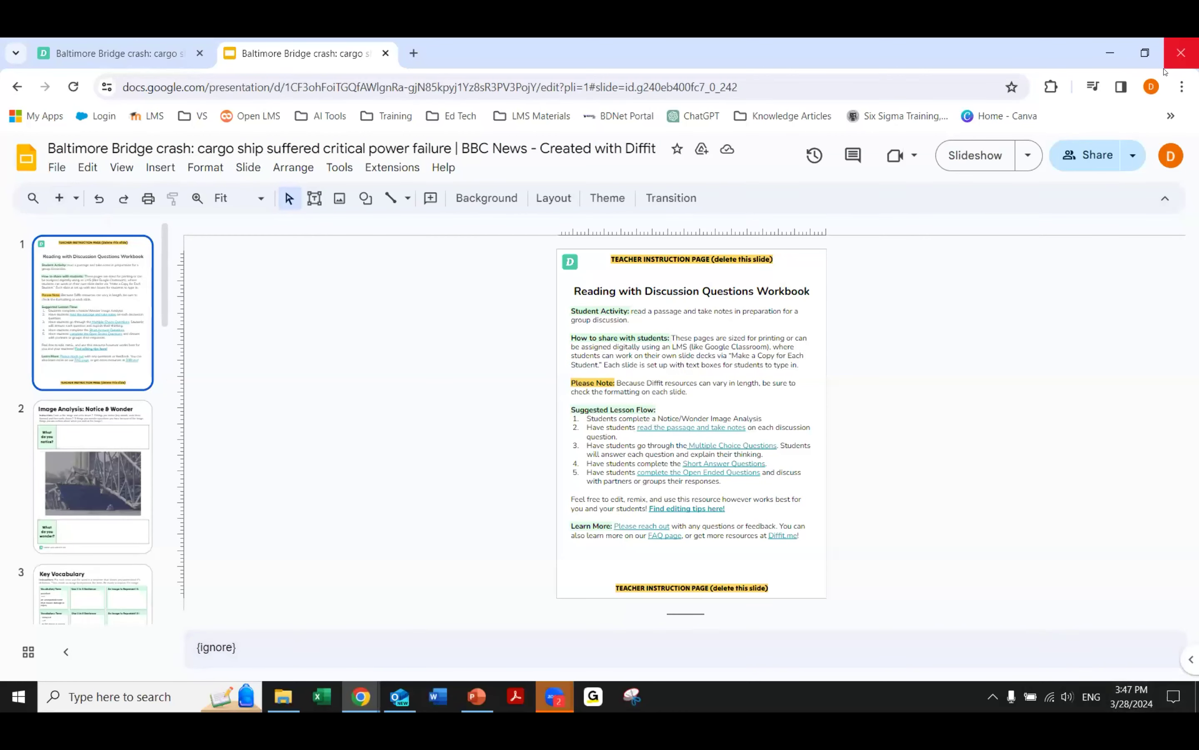
Look through the generated workbook's slides, from Image Analysis and Key Vocabulary to Discussion Prep: Read & Take Notes.
{"action": "key", "text": "Down"}
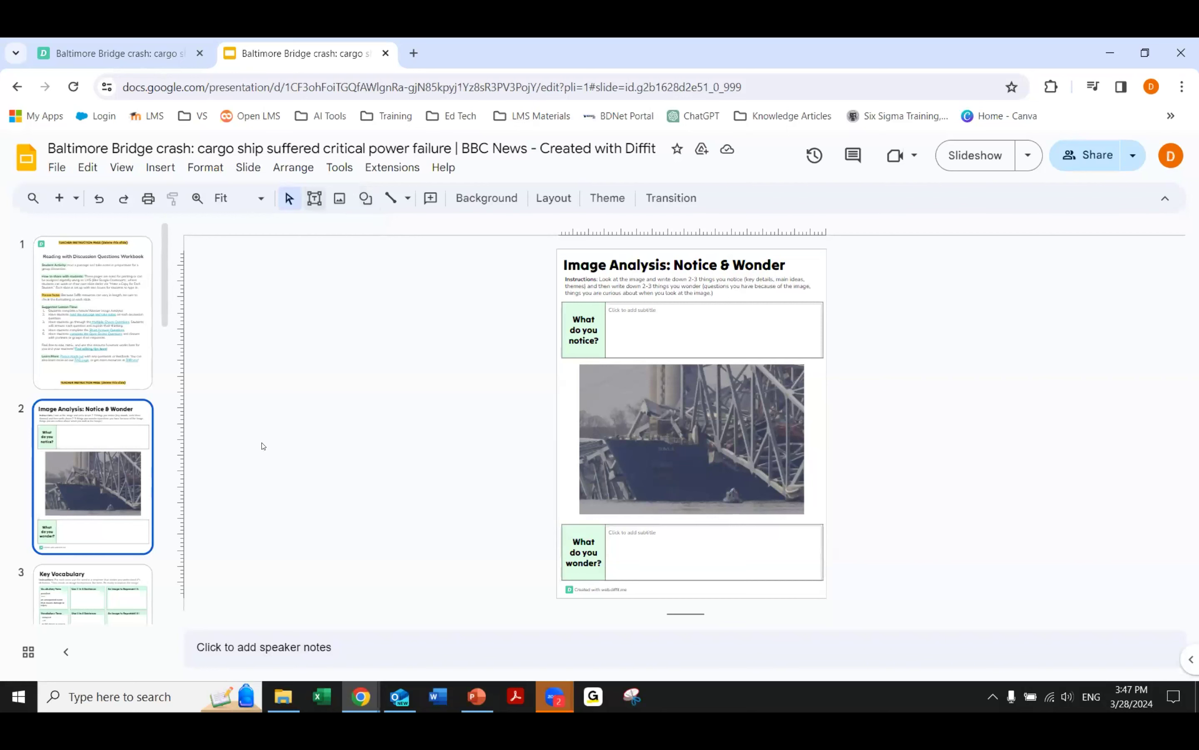
{"action": "key", "text": "Down"}
{"action": "key", "text": "Down"}
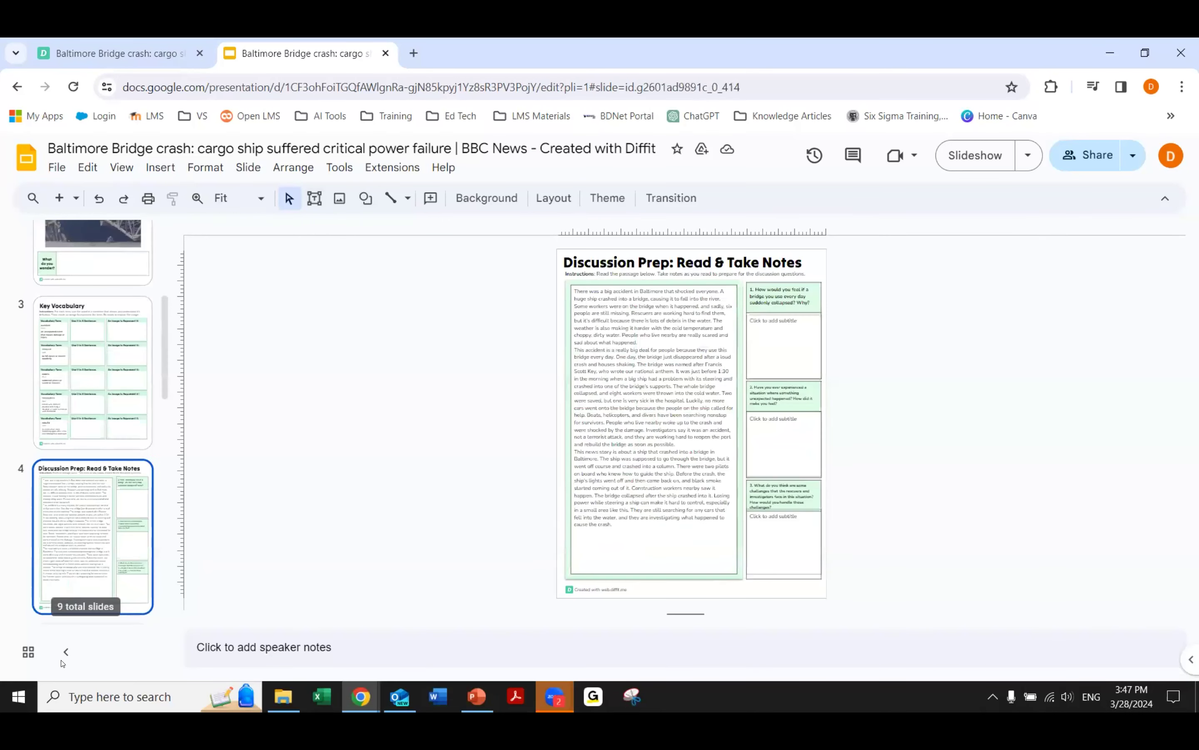